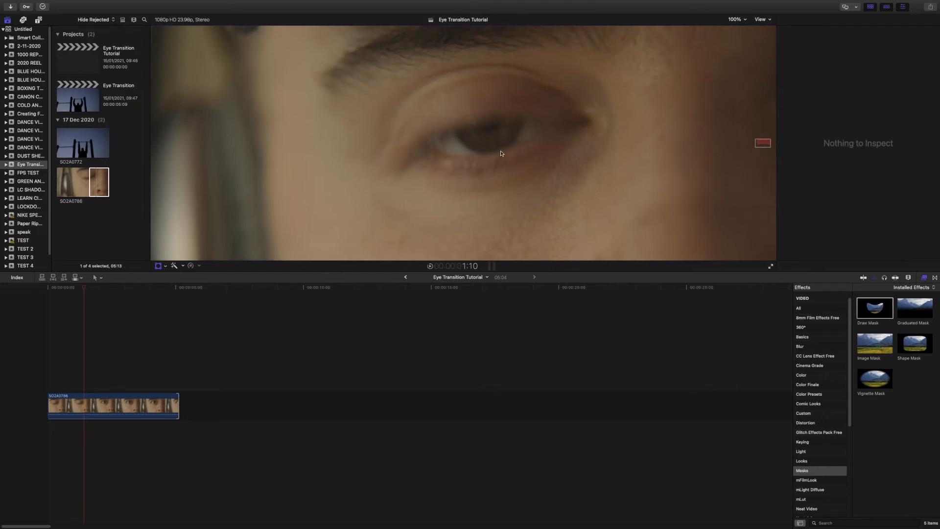
- Apply a Draw Mask to the eye clip and trace the visible part of the eye at 1:10 with closely spaced Linear points
click(110, 406)
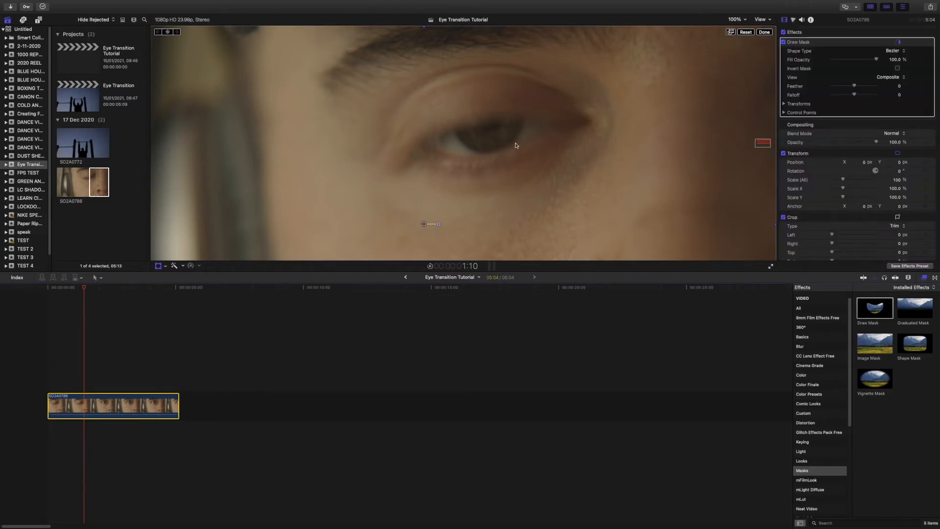
click(764, 32)
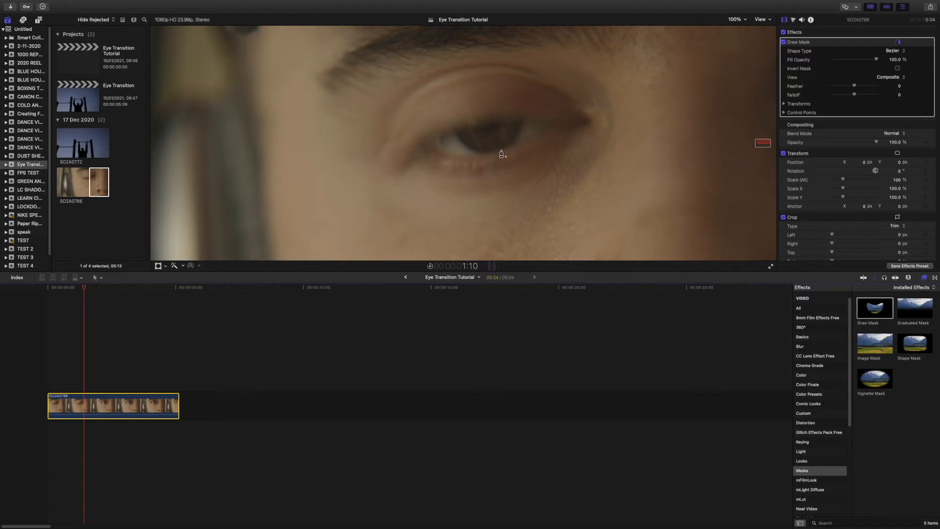
click(543, 130)
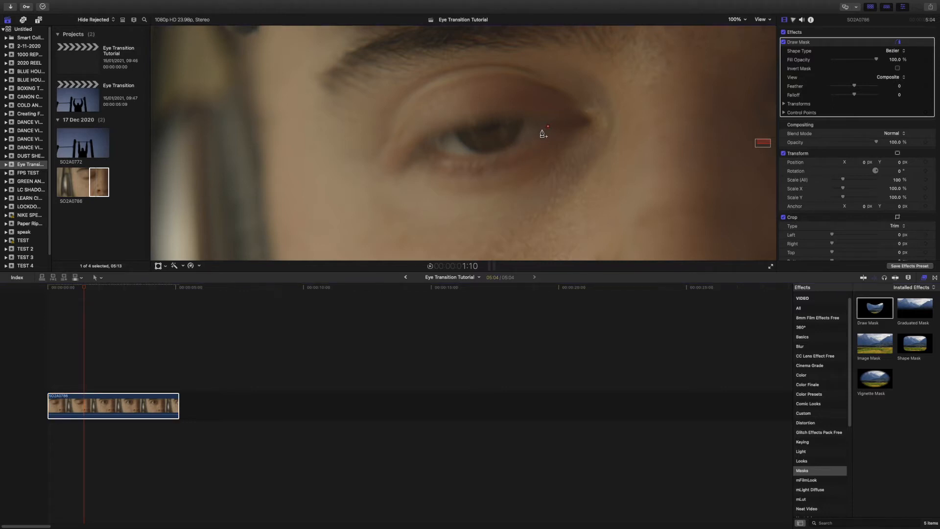
drag(538, 139, 470, 158)
drag(456, 158, 442, 150)
click(442, 144)
click(441, 138)
click(443, 135)
click(448, 133)
click(458, 129)
click(473, 125)
click(488, 123)
click(493, 122)
click(517, 122)
click(534, 122)
click(548, 127)
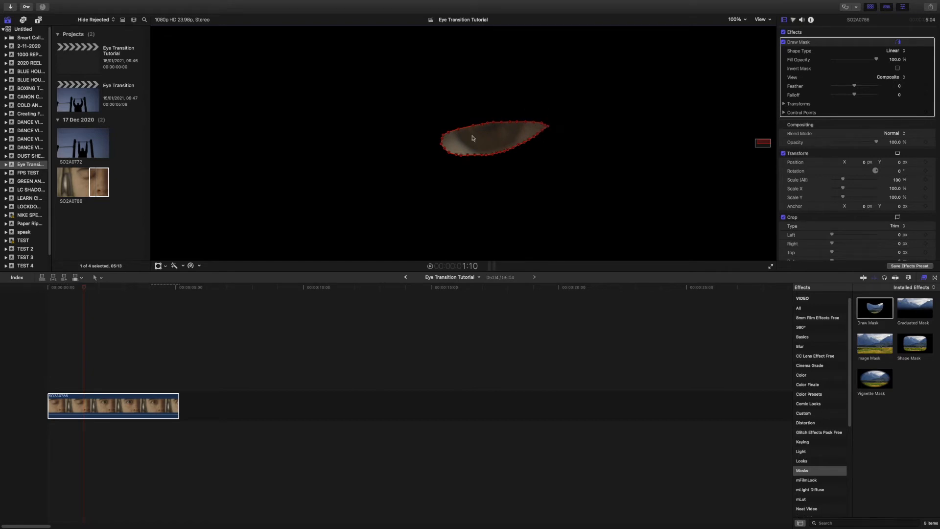
- Invert the mask and add keyframes for its Position and Control Points at 1:10
click(898, 69)
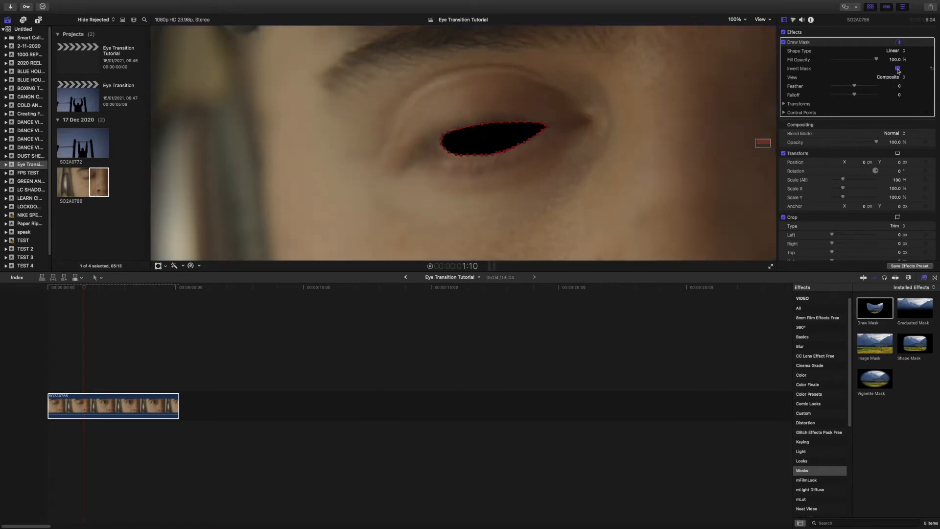
click(784, 105)
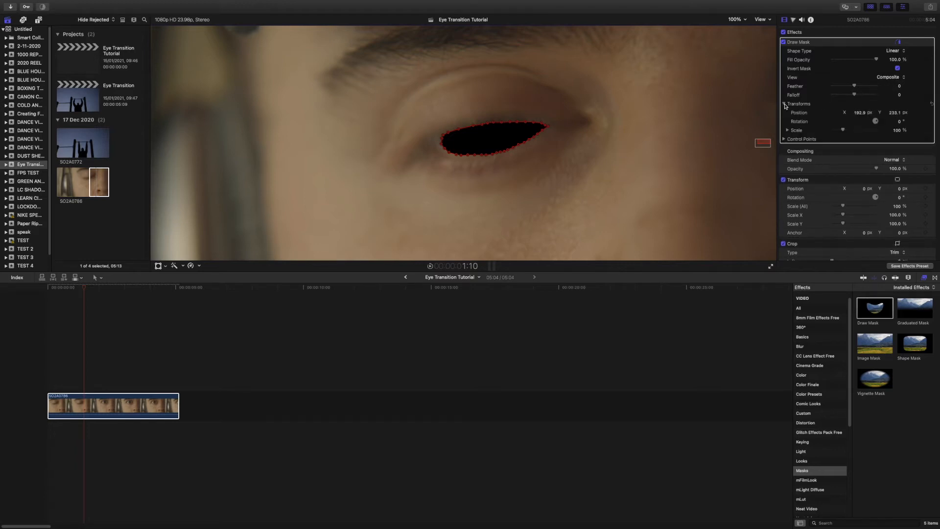
click(784, 139)
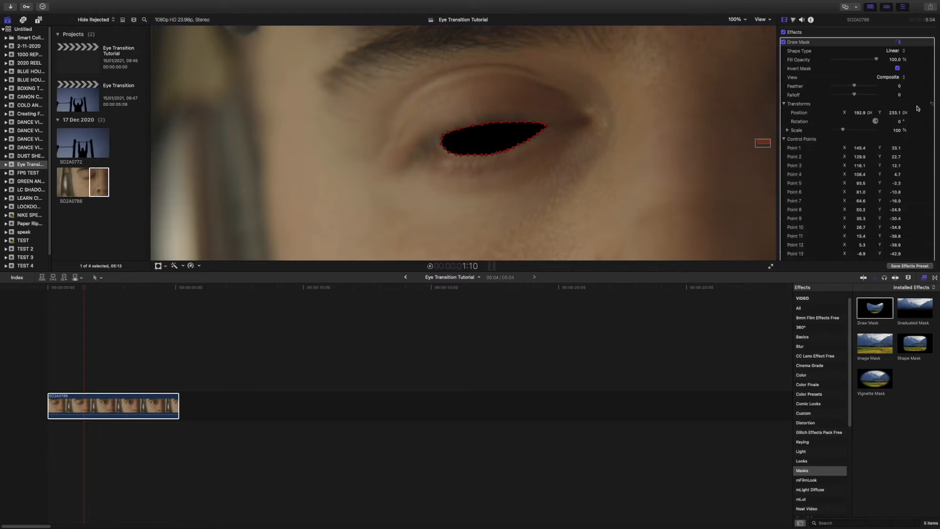
click(926, 113)
click(926, 140)
- Reshape the mask at 1:11 by moving its upper, outer and lower points to the edges of the opening eye
key(Right)
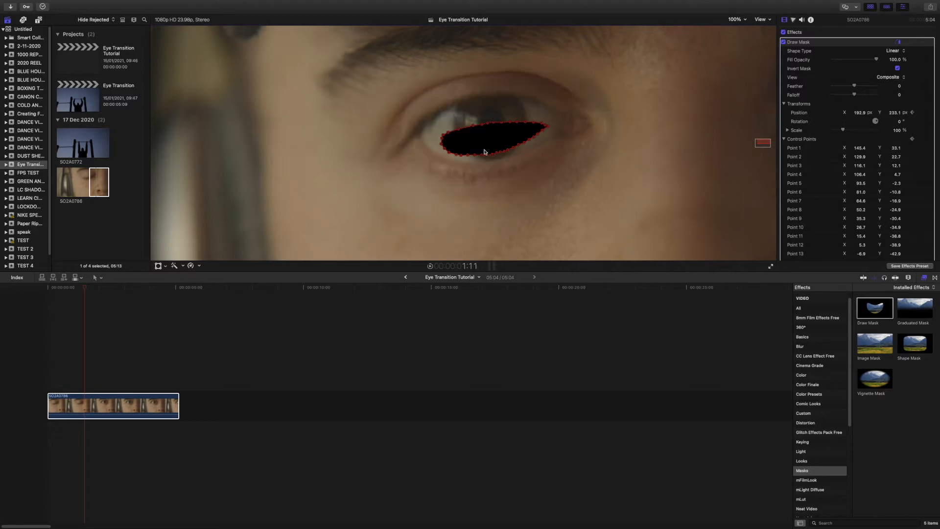
drag(455, 153, 456, 106)
drag(488, 122, 464, 103)
drag(533, 122, 519, 97)
mouse_move(541, 123)
mouse_down()
mouse_move(528, 100)
mouse_move(547, 107)
mouse_up()
drag(543, 131, 557, 113)
drag(519, 144, 553, 144)
drag(513, 147, 534, 153)
drag(505, 152, 525, 155)
mouse_move(501, 151)
mouse_down()
mouse_move(517, 156)
mouse_move(502, 161)
mouse_up()
drag(482, 155, 459, 162)
- Refine the mask outline at 1:12, raising the upper points and nudging the lower ones to match the wider eye opening
key(Right)
drag(446, 110, 477, 92)
drag(492, 96, 496, 89)
drag(509, 96, 528, 95)
drag(546, 107, 551, 108)
drag(484, 164, 482, 165)
drag(442, 155, 439, 156)
drag(525, 155, 527, 157)
- Adjust the mask's upper edge at 1:13 and 1:14 to follow the rising eyelid
key(Right)
drag(444, 104, 489, 84)
key(Right)
drag(518, 92, 523, 91)
- Move the whole mask frame by frame from 1:15 to 1:18 so it follows the eye
key(Right)
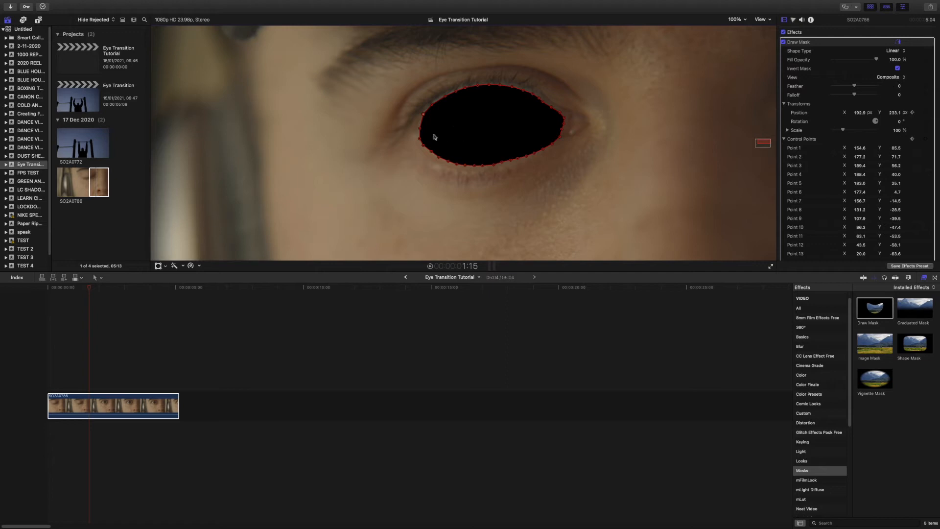
click(493, 142)
drag(492, 143, 494, 140)
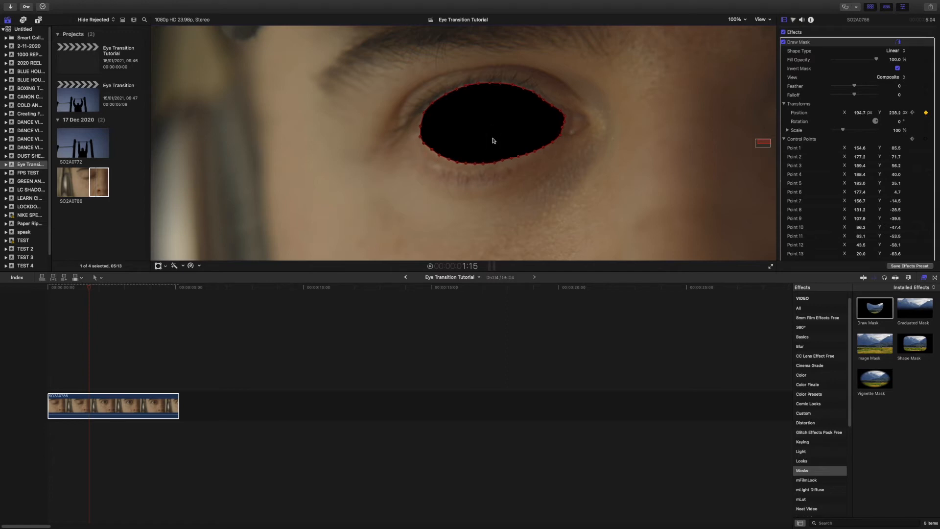
key(Left)
key(Right)
key(Right)
drag(493, 141, 490, 135)
key(Right)
drag(491, 137, 492, 135)
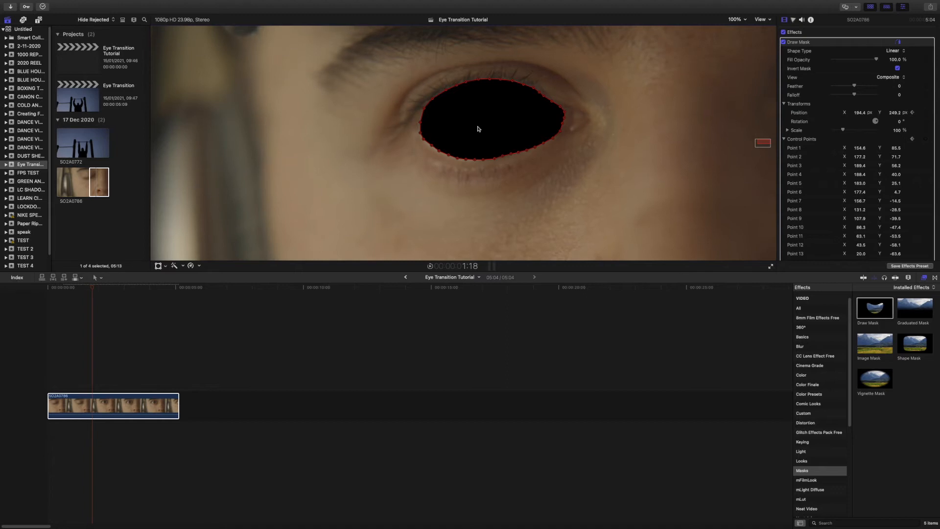
drag(477, 127, 481, 130)
- Keyframe the mask's Position at 1:20 and keep the mask aligned with the eye up to 2:00
key(Right)
key(Right)
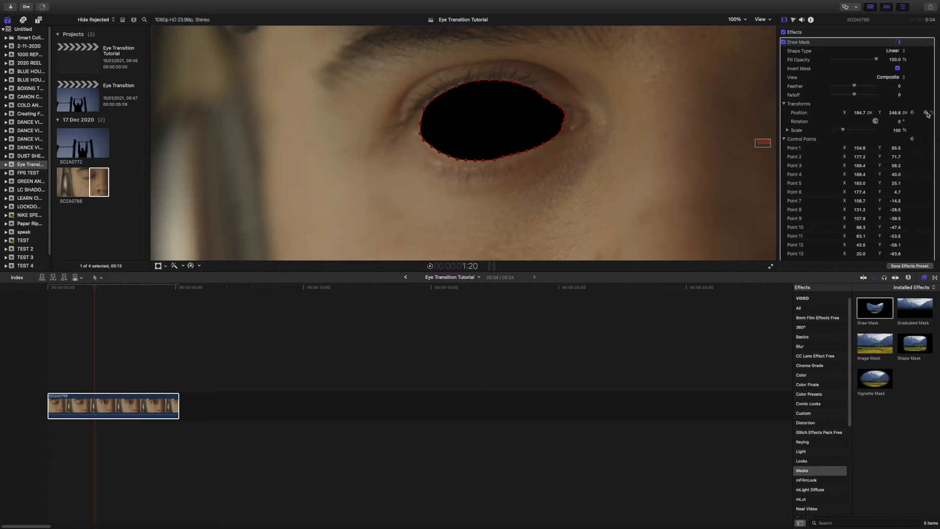
click(926, 113)
drag(523, 116, 522, 116)
key(Right)
key(Right)
key(Right)
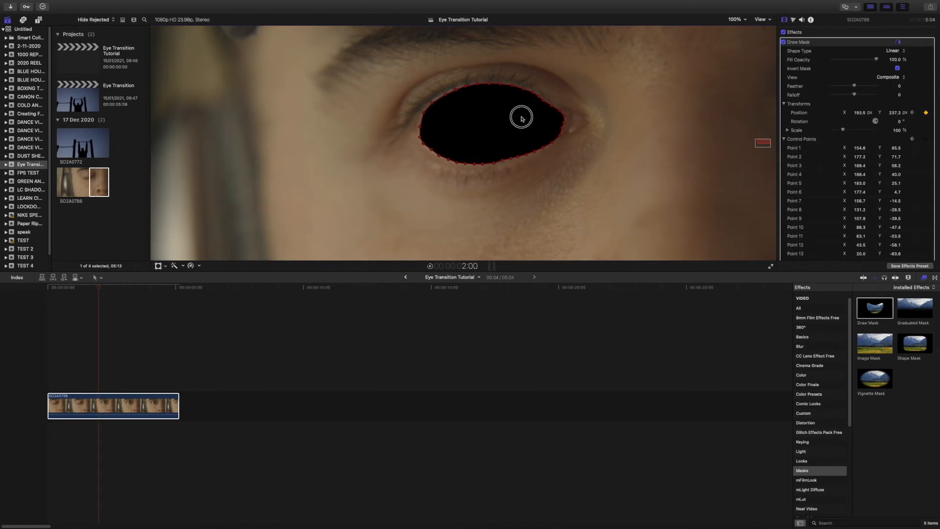
- Reposition the mask over the eye while advancing from 2:00 to 2:20, and play the clip from its start to check the tracking
key(Right)
key(Right)
key(Right)
key(Right)
key(Right)
key(Right)
key(Right)
key(Right)
key(Right)
drag(522, 116, 525, 117)
key(Right)
key(Right)
key(Right)
key(Right)
key(Right)
key(Right)
key(Right)
key(Right)
key(Right)
key(Right)
key(Right)
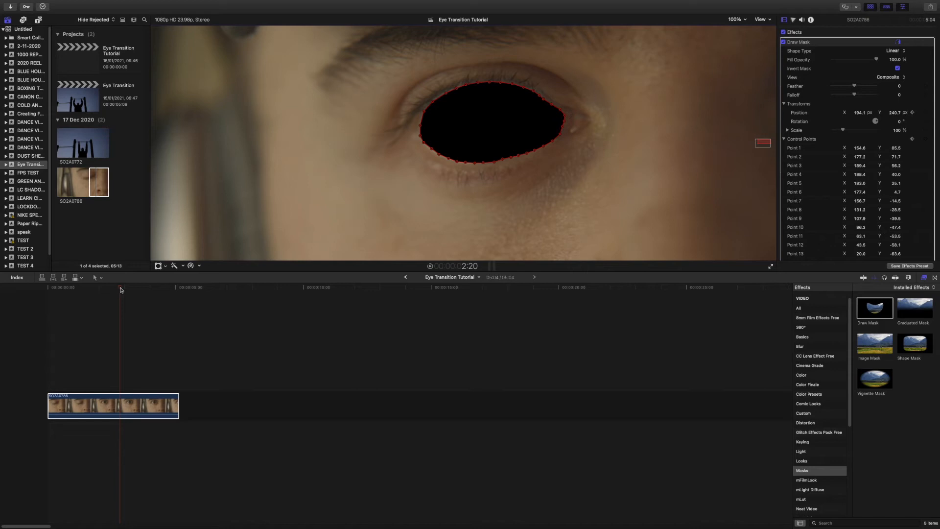
drag(120, 288, 48, 284)
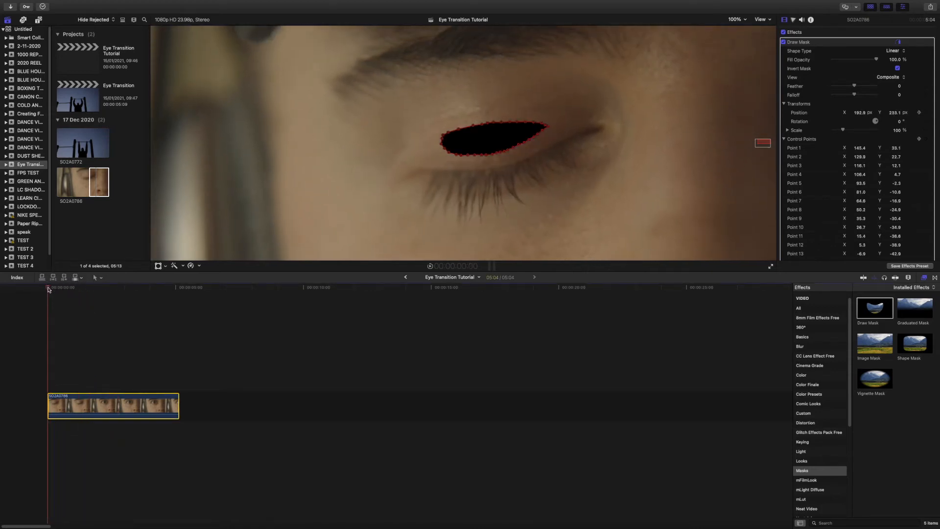
key(space)
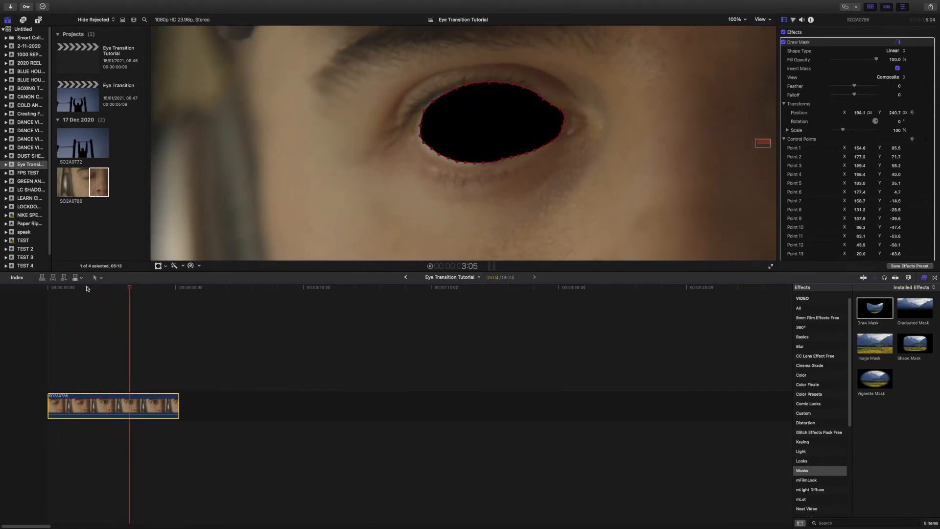
- Keyframe the mask's Fill Opacity at 100% at 1:10 and set it to 0% one frame earlier, at 1:09
click(76, 288)
key(Right)
key(Right)
key(Right)
key(Right)
key(Right)
key(Right)
key(Right)
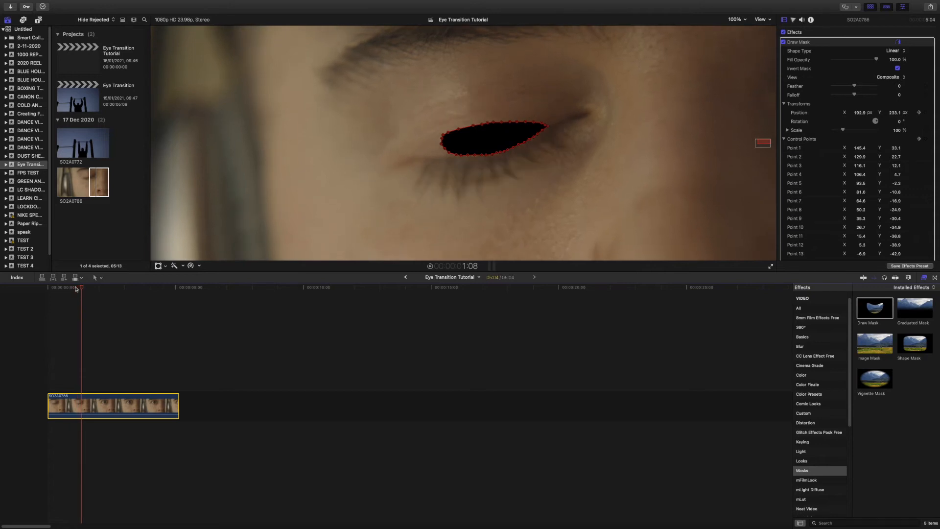
key(Right)
key(Right)
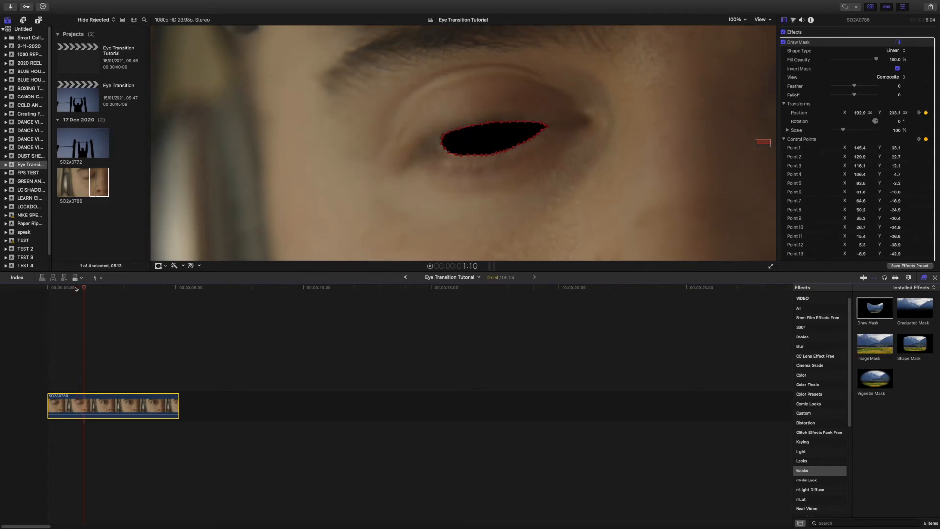
click(926, 139)
click(927, 60)
key(Left)
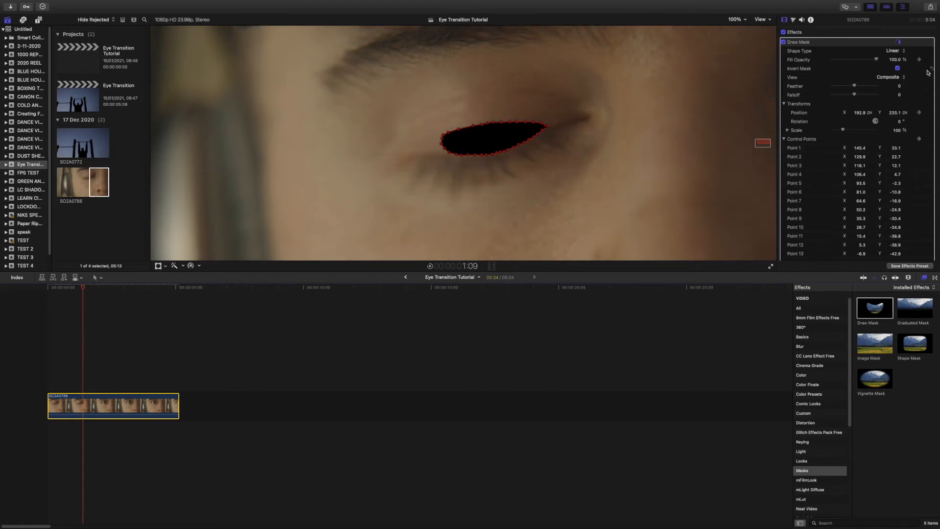
drag(879, 60, 823, 60)
- Step through the frames around 1:09 and play the clip from the start to check when the mask appears
key(Right)
key(Left)
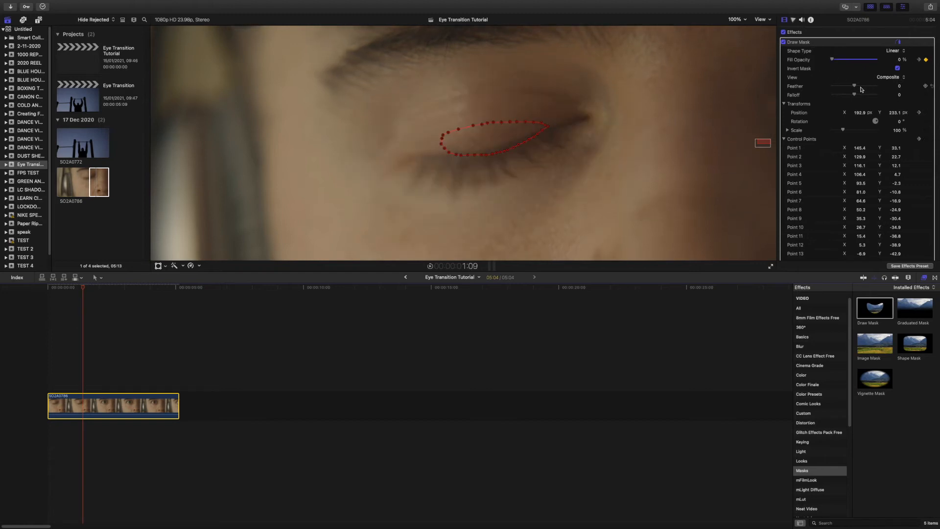
key(Right)
key(Right)
key(Left)
key(Left)
key(Left)
key(Left)
key(Left)
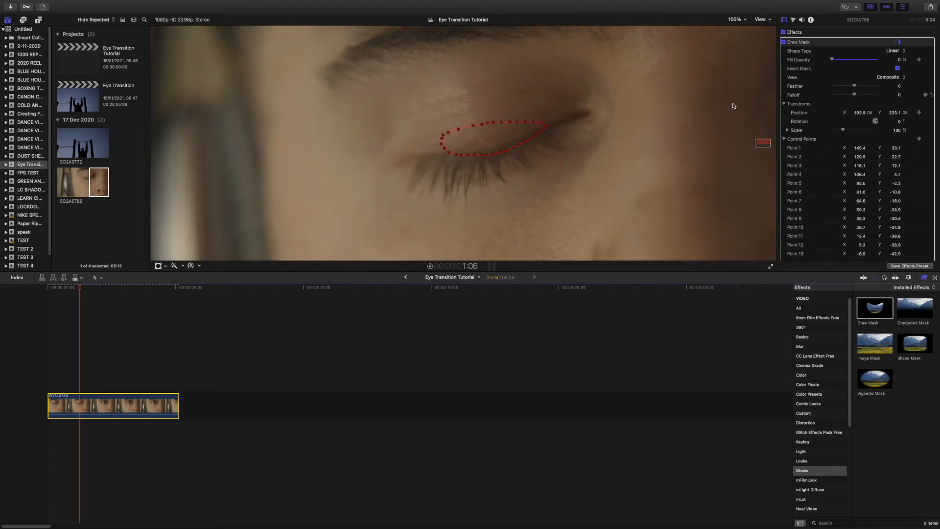
click(48, 287)
key(space)
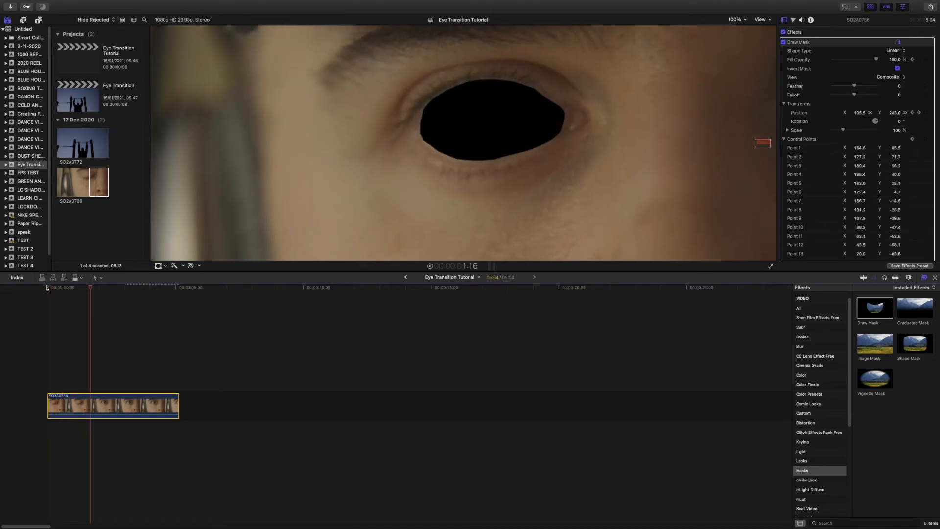
key(space)
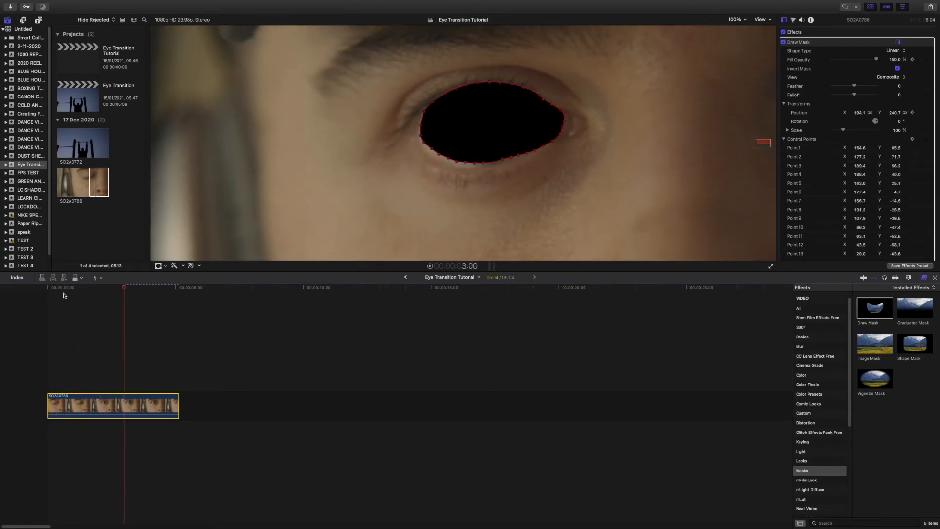
- Set the Draw Mask's Feather to 11 and inspect the softened edge between 2:00 and 1:20 at 100% zoom
drag(110, 289, 100, 288)
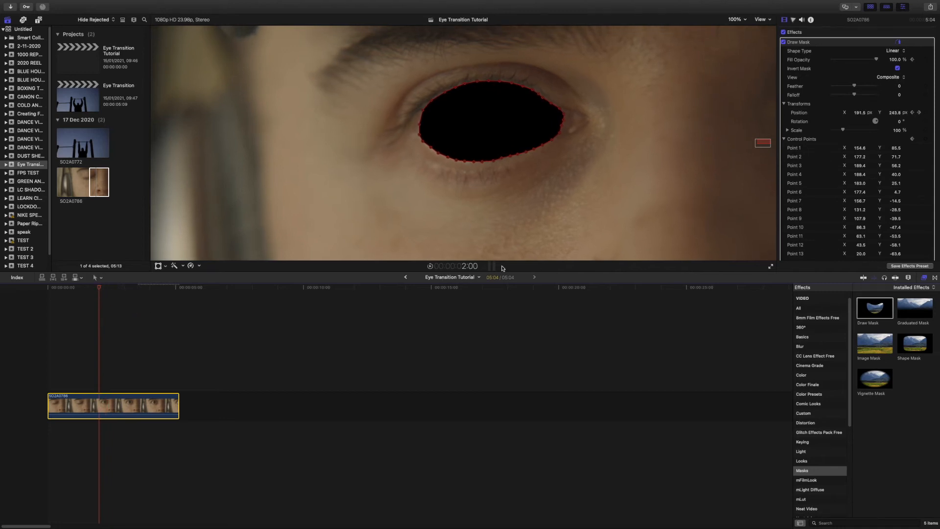
click(744, 21)
click(739, 30)
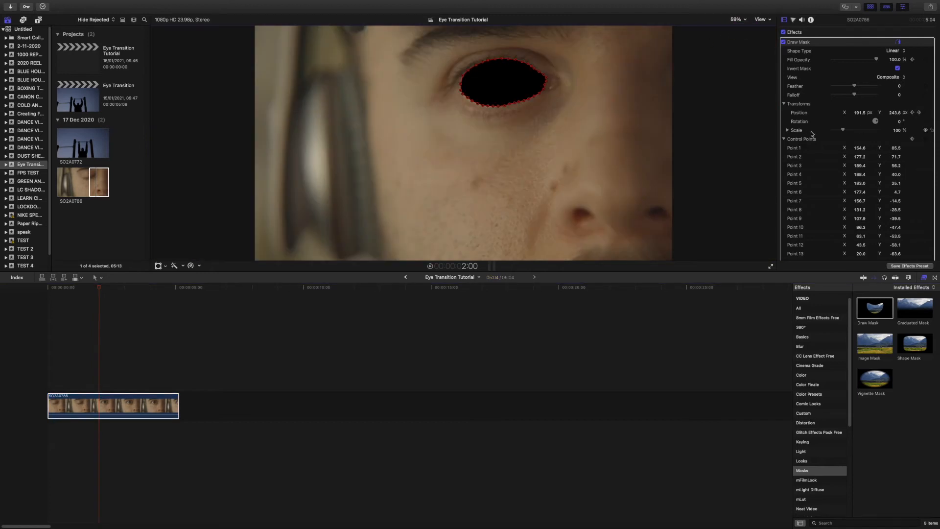
drag(855, 88, 858, 87)
click(749, 22)
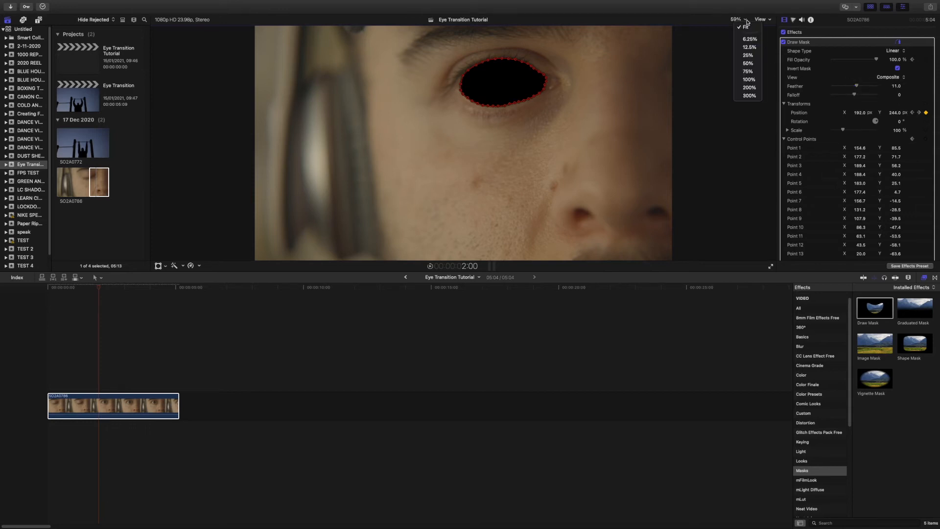
click(741, 82)
drag(764, 143, 766, 139)
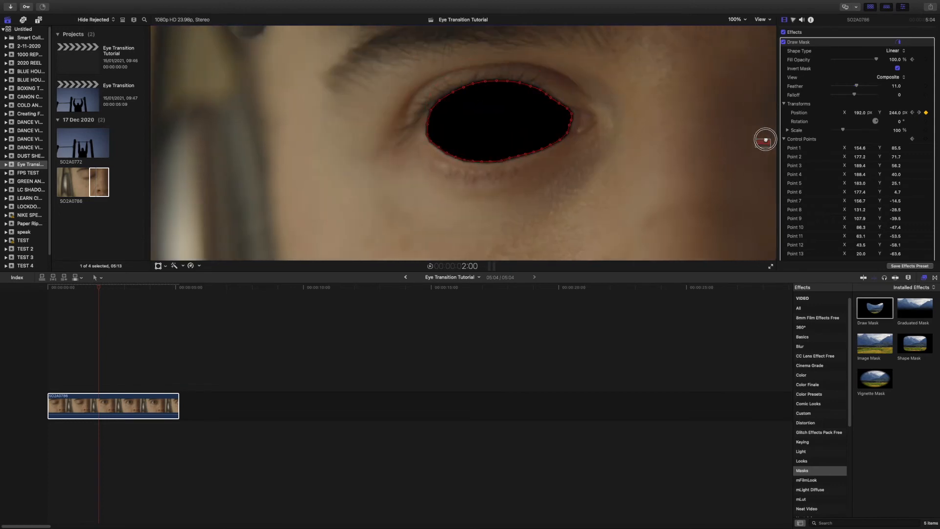
key(Left)
key(Left)
key(Left)
key(Left)
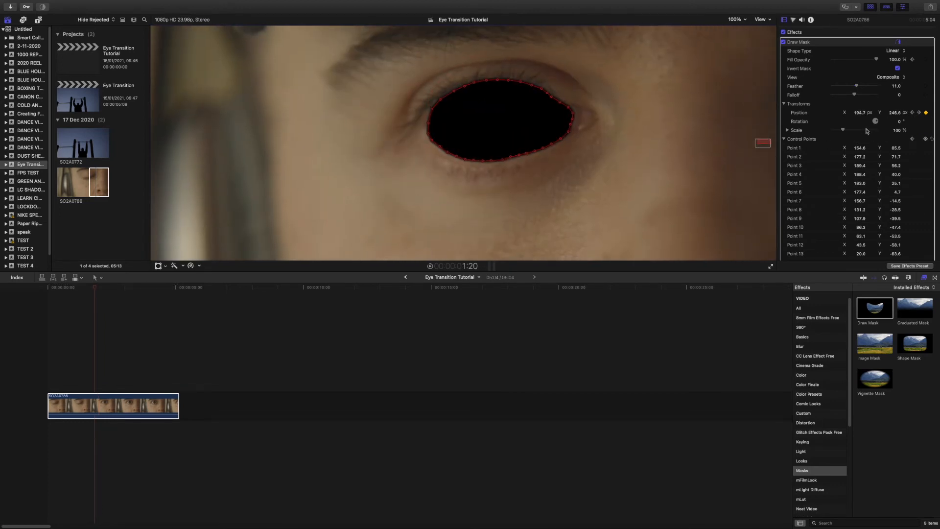
drag(857, 87, 857, 86)
- Play the clip from the start to review the feathered mask, and fit the whole frame in the viewer
click(42, 289)
key(space)
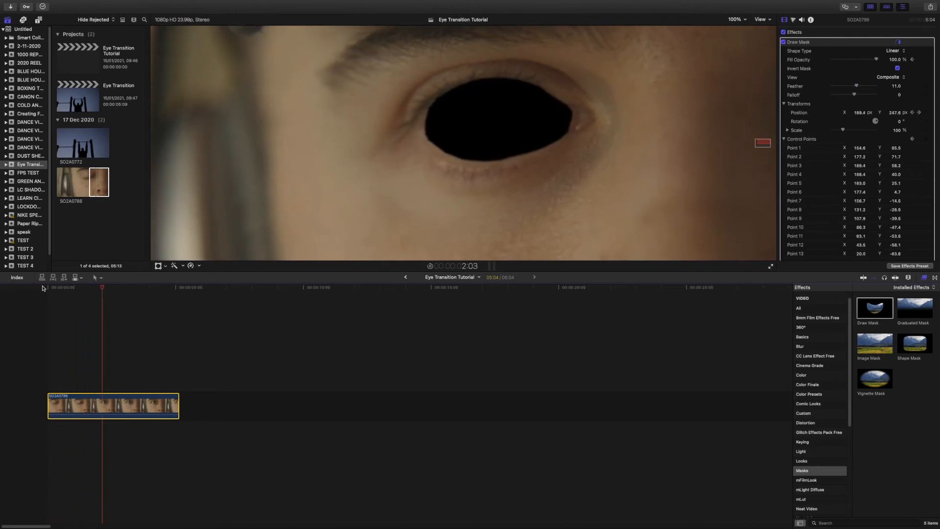
drag(66, 288, 47, 282)
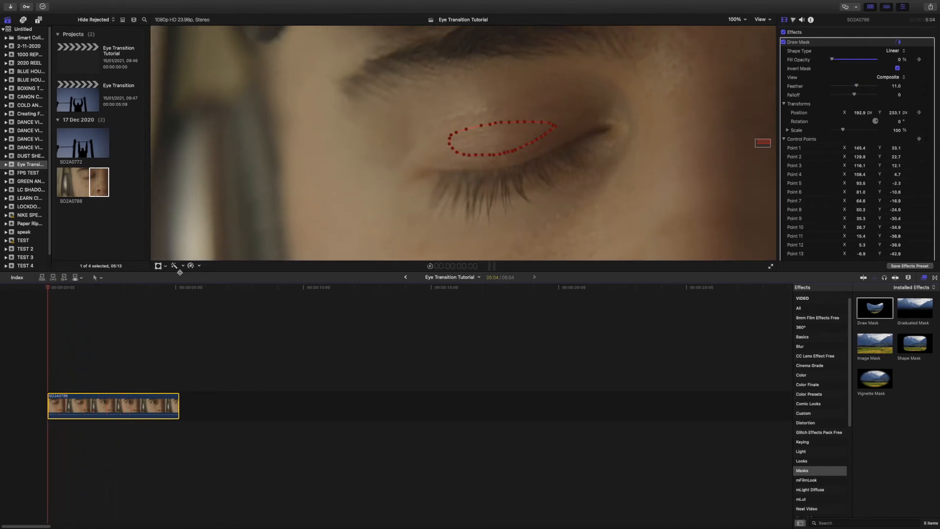
click(744, 19)
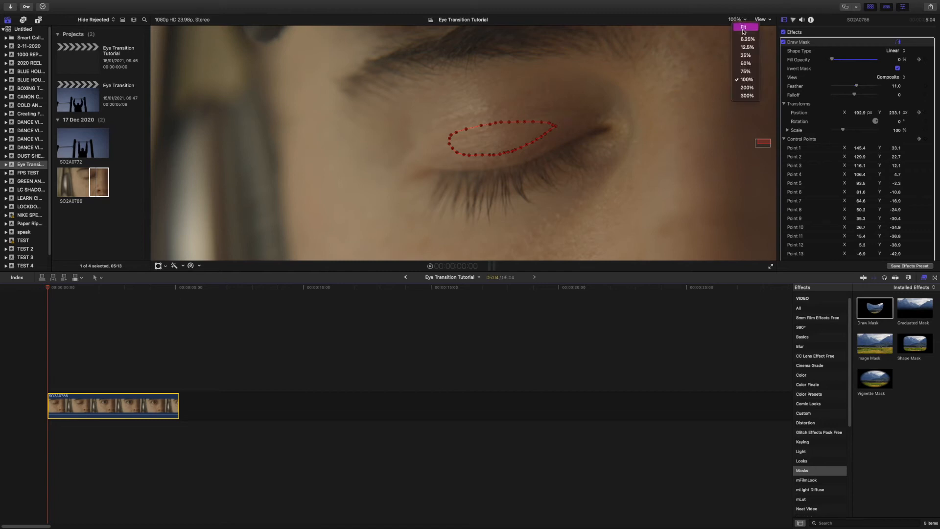
click(744, 28)
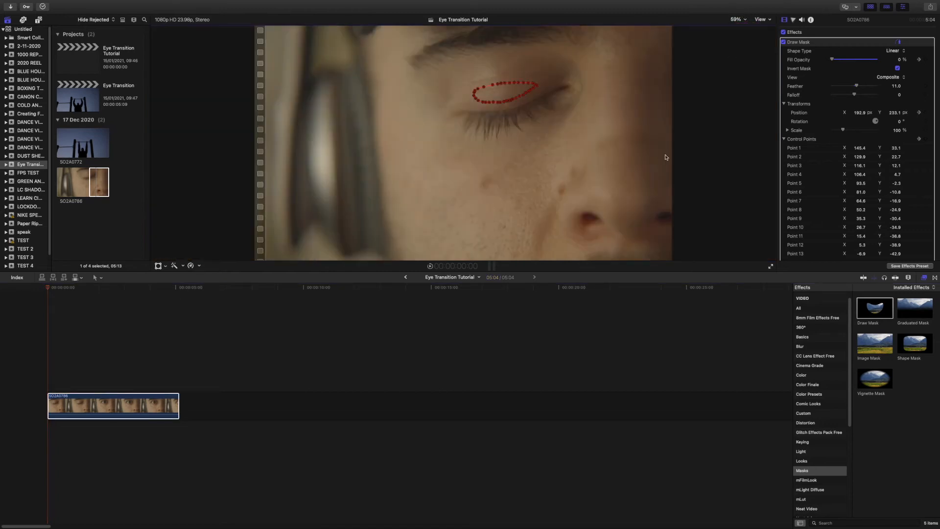
- Place the pull-up bar clip SO2A0772 beneath the masked eye clip, starting at the beginning of the timeline
click(104, 288)
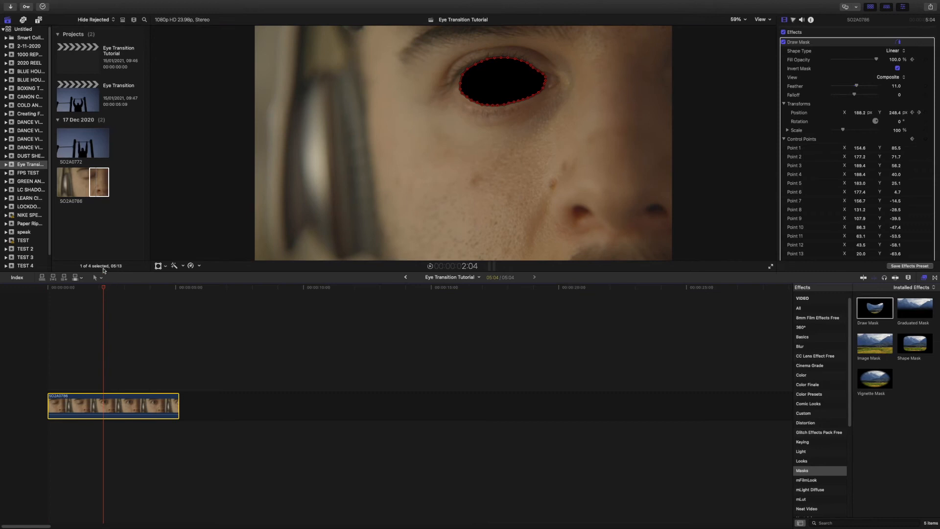
click(74, 140)
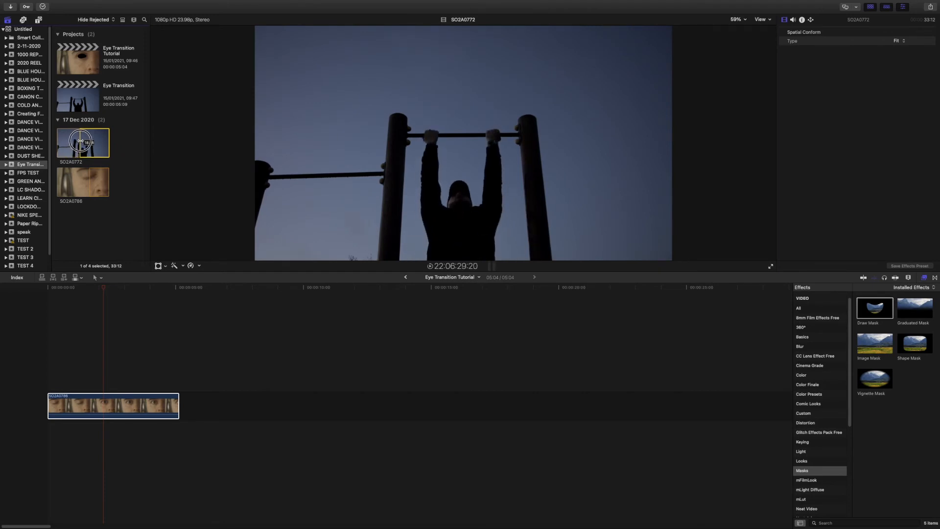
drag(85, 142, 48, 437)
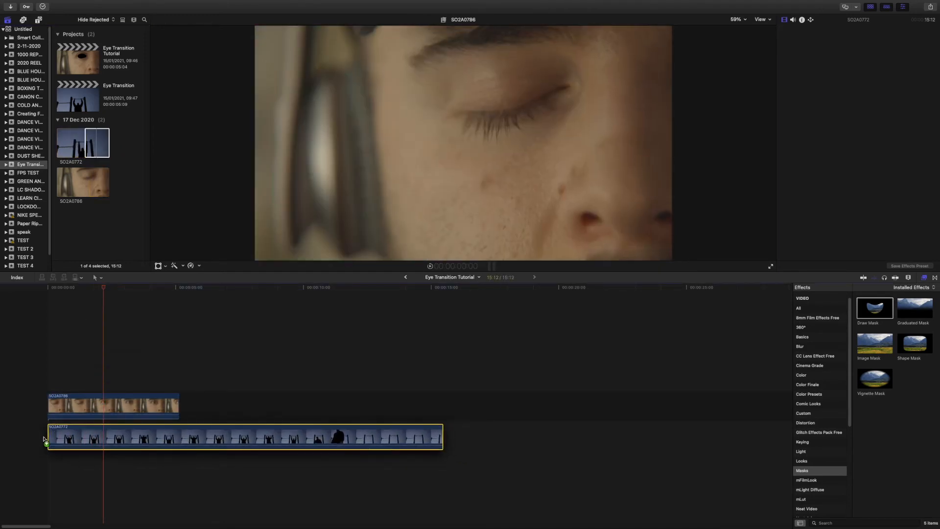
- Play the timeline from the start to review the pull-up bar clip through the masked eye
drag(62, 288, 49, 287)
key(space)
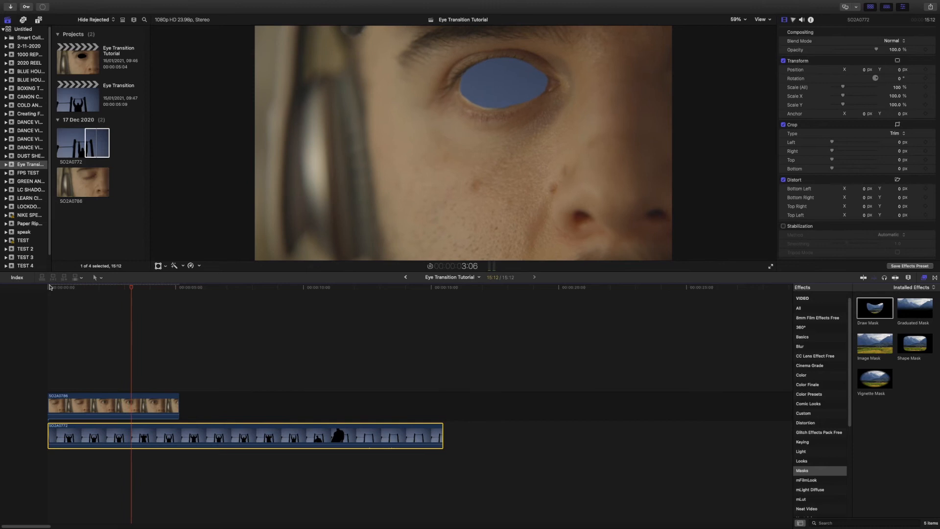
- Park the playhead at 1:12, where the eye is fully open, and bring up the Transform settings of eye clip SO2A0786
drag(99, 287, 81, 286)
key(Right)
key(Right)
key(Right)
key(Right)
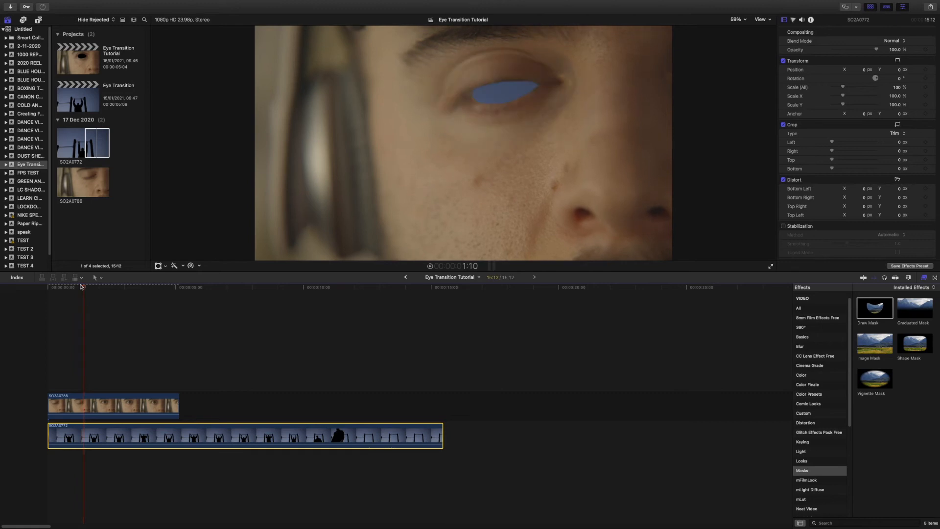
key(Left)
key(Right)
key(Right)
key(Left)
key(Right)
key(Right)
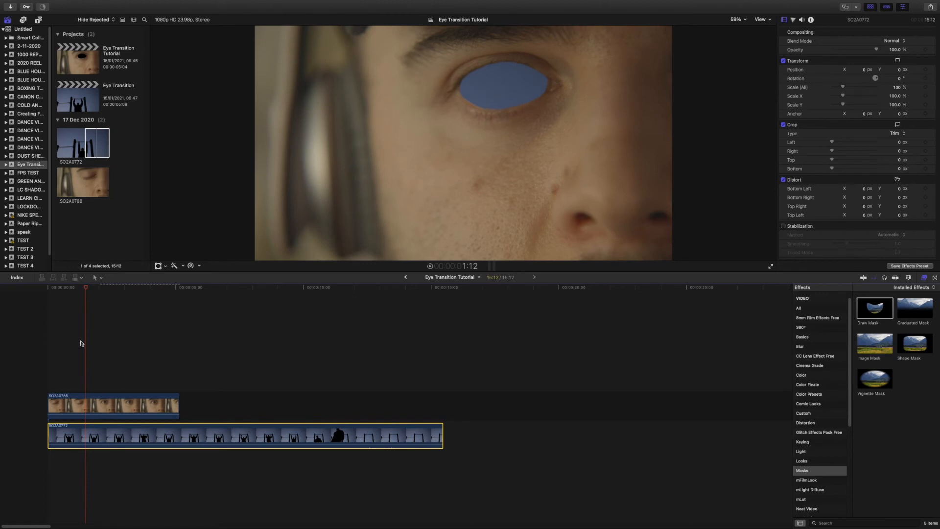
click(94, 408)
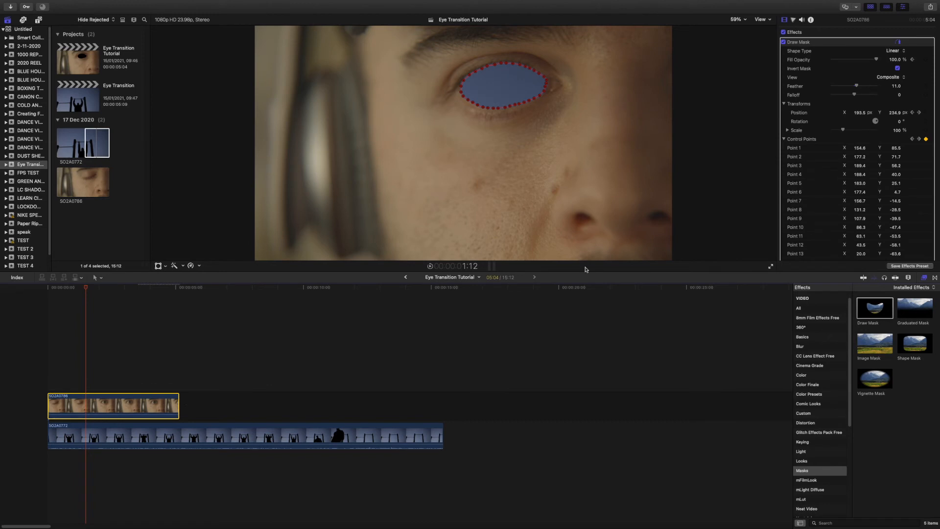
scroll(877, 116, down, 2)
scroll(877, 116, down, 20)
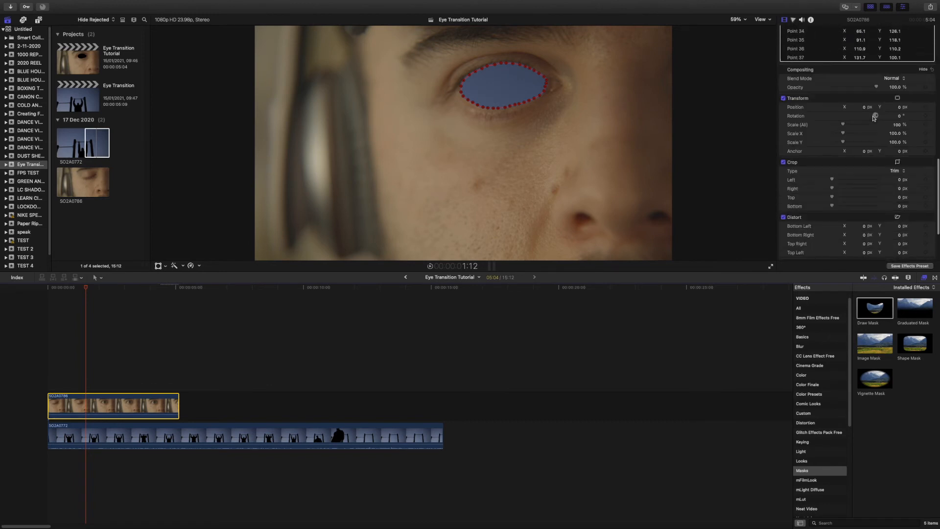
scroll(870, 121, down, 1)
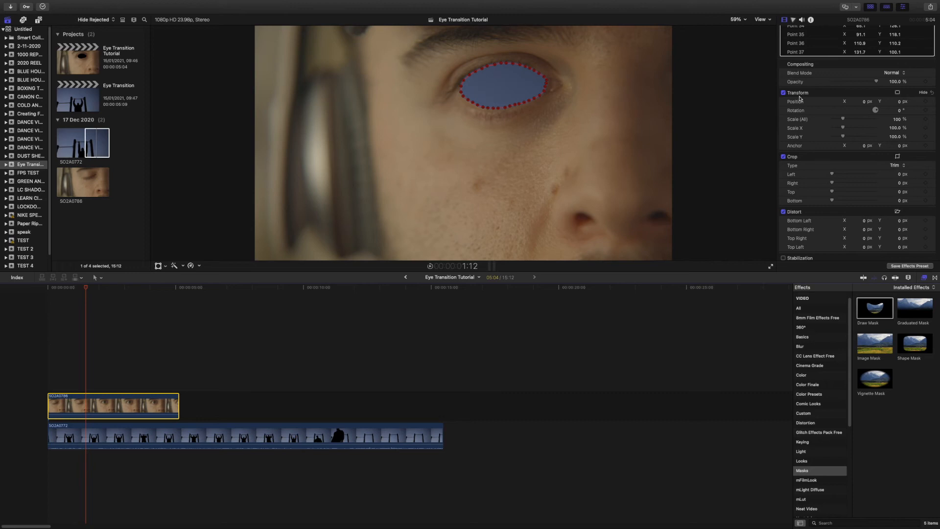
- Reduce the viewer zoom to 12.5% and add a Transform keyframe to the eye clip at 1:12
click(736, 21)
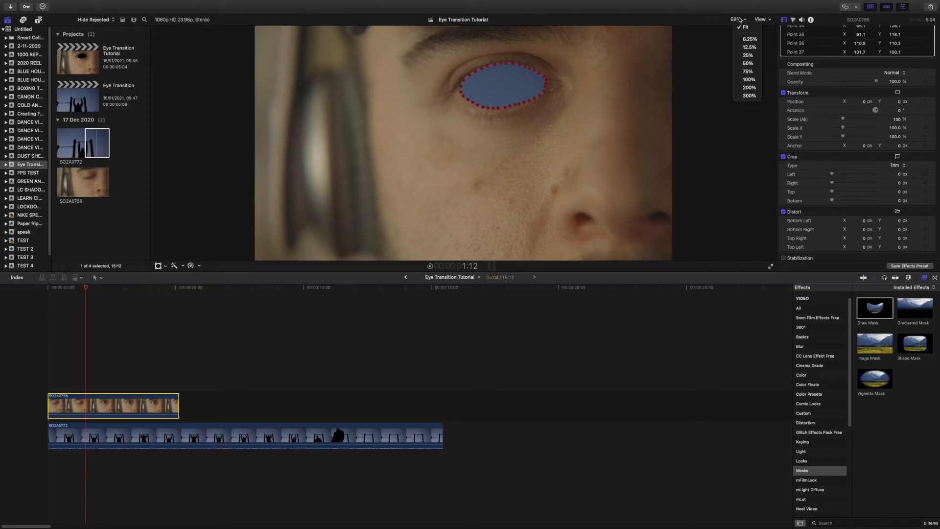
click(752, 41)
click(743, 21)
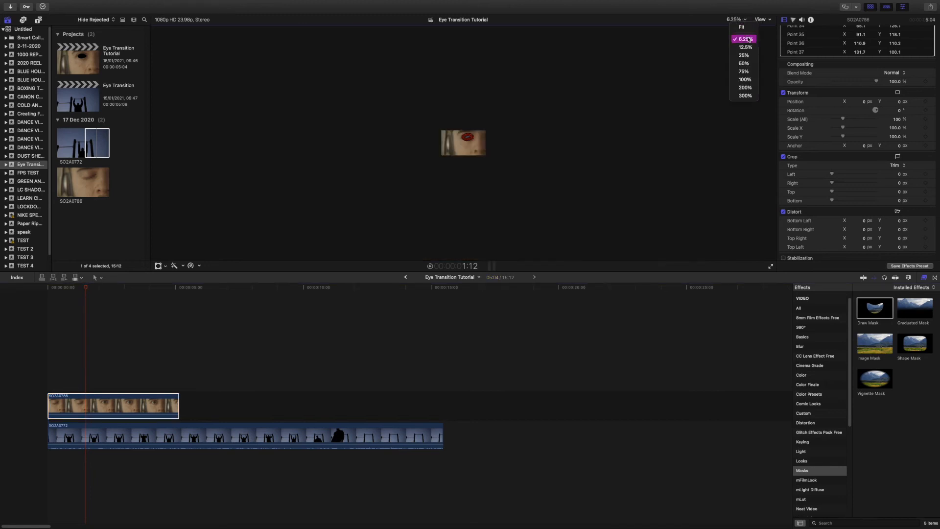
click(753, 47)
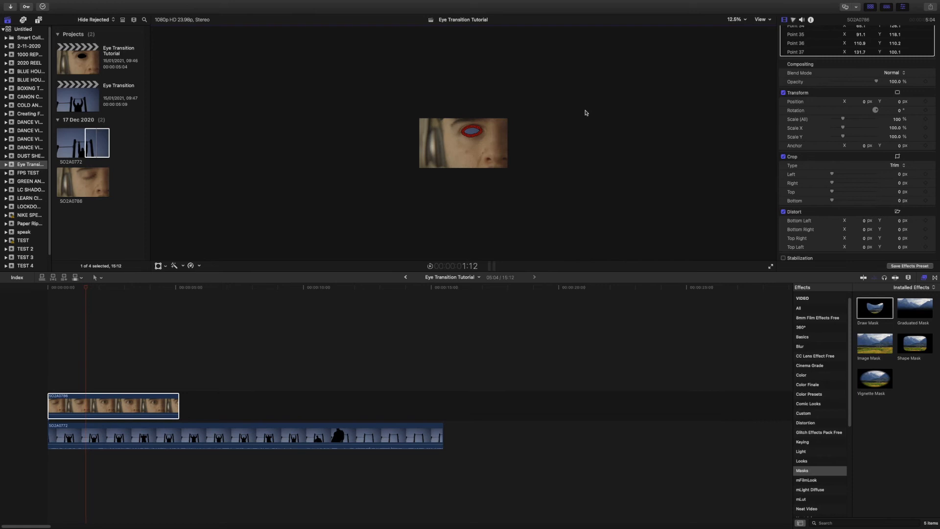
click(159, 266)
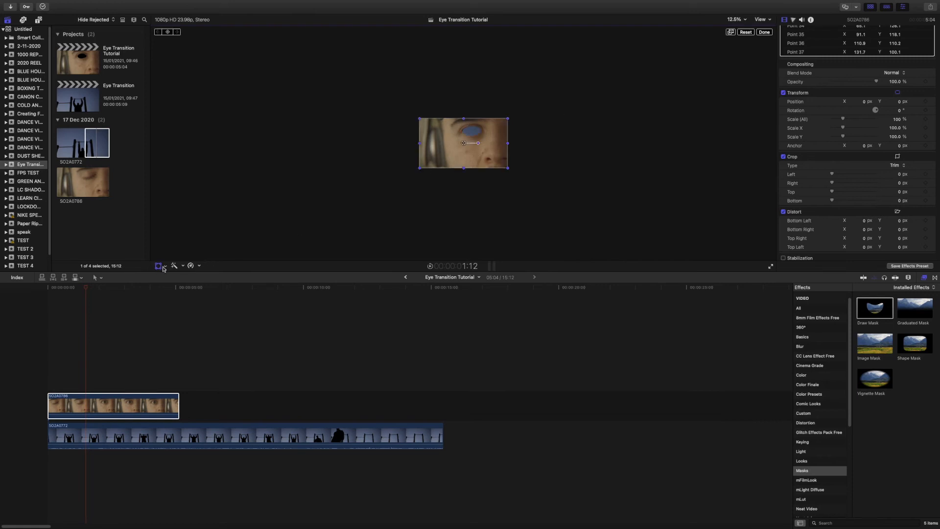
click(168, 32)
- At 2:12, scale the eye clip to about 824% and move it to about X -1360, Y -2305 px, so the mask opening covers the frame
key(space)
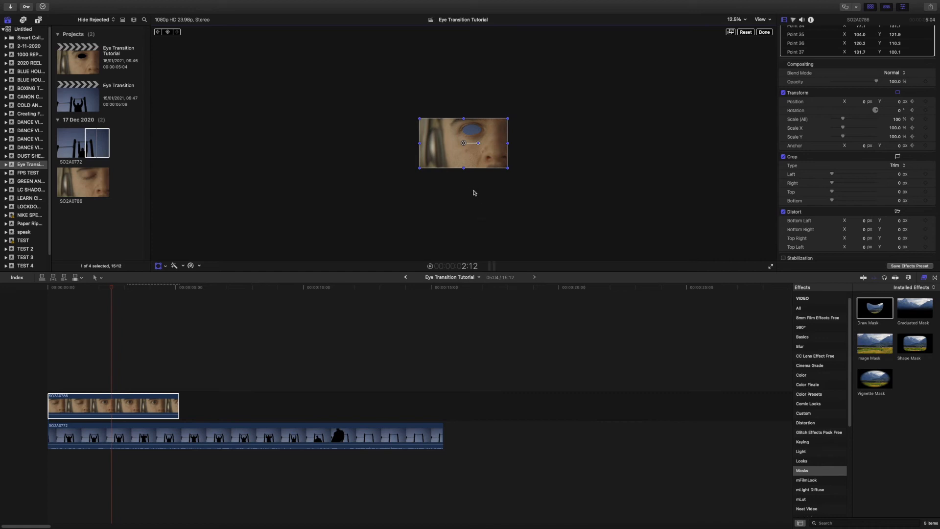
drag(420, 169, 253, 250)
drag(489, 151, 445, 211)
drag(632, 88, 700, 49)
drag(597, 114, 587, 143)
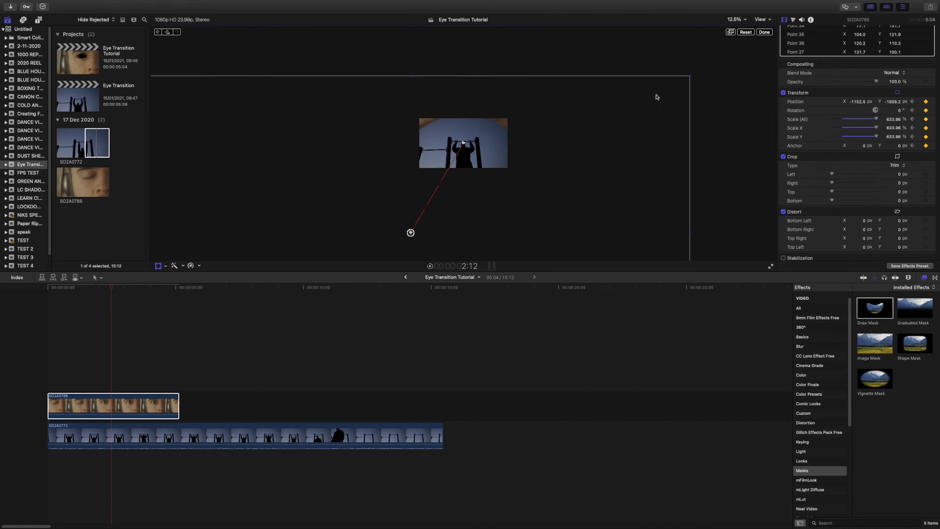
drag(689, 76, 725, 57)
drag(647, 109, 643, 116)
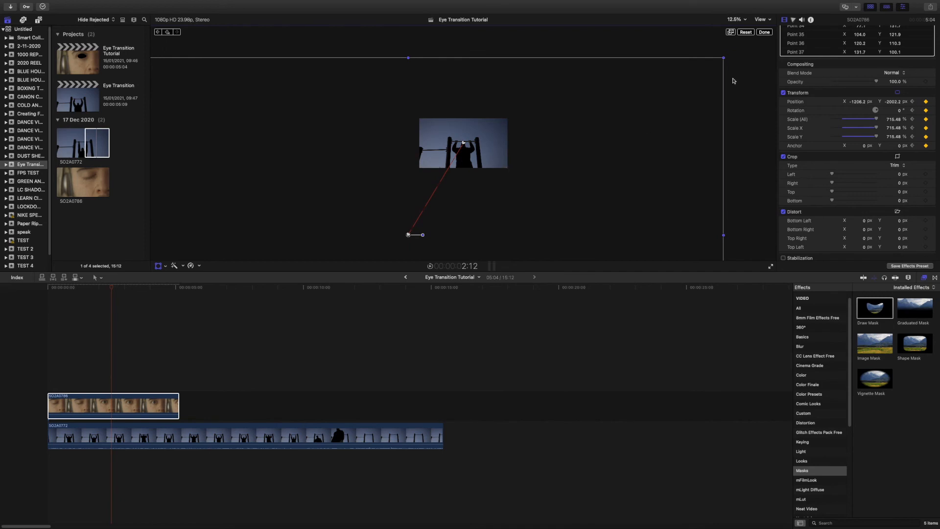
drag(724, 58, 751, 38)
drag(653, 93, 631, 119)
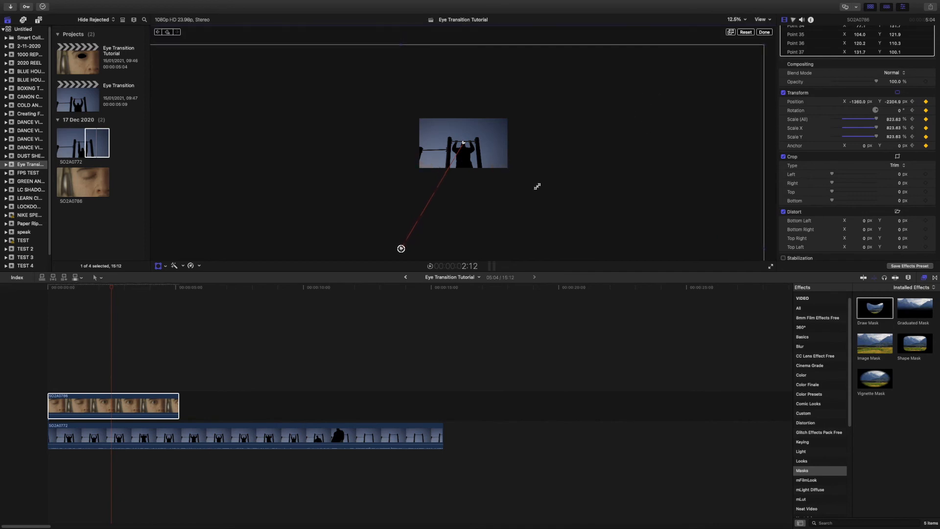
- Keep the end point of the eye clip's motion path set to Smooth and finish the on-screen transform
right_click(401, 249)
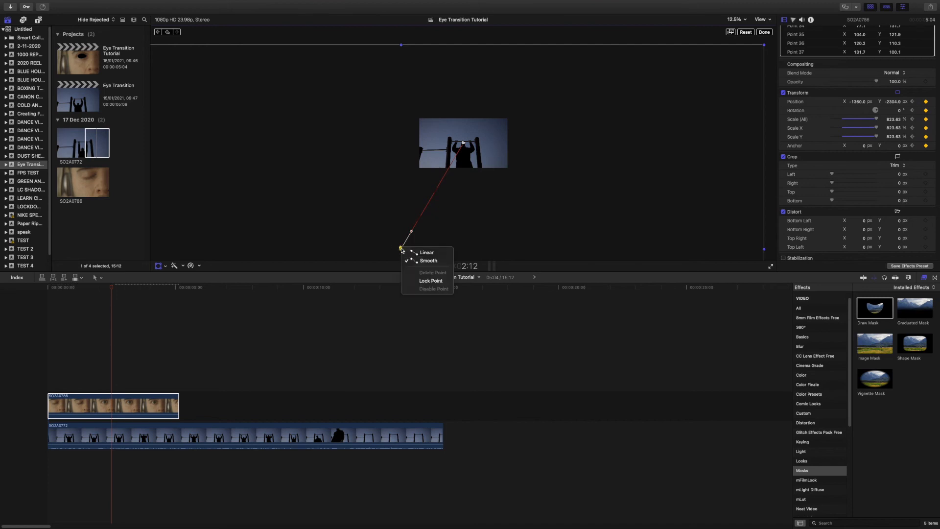
click(430, 261)
click(765, 33)
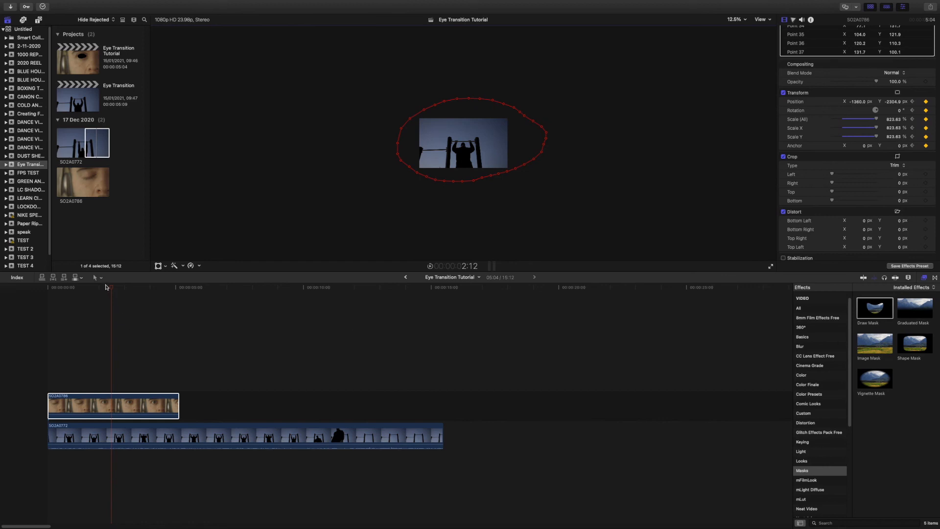
- Fit the whole frame in the viewer, play the zoom through the eye from the start, and inspect it between 2:00 and 1:15
click(745, 20)
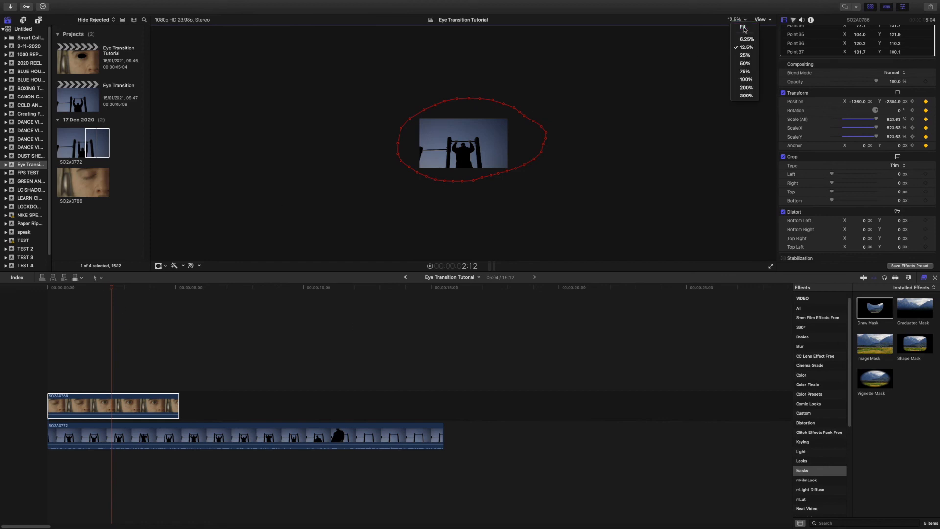
click(743, 27)
drag(85, 290, 43, 289)
key(space)
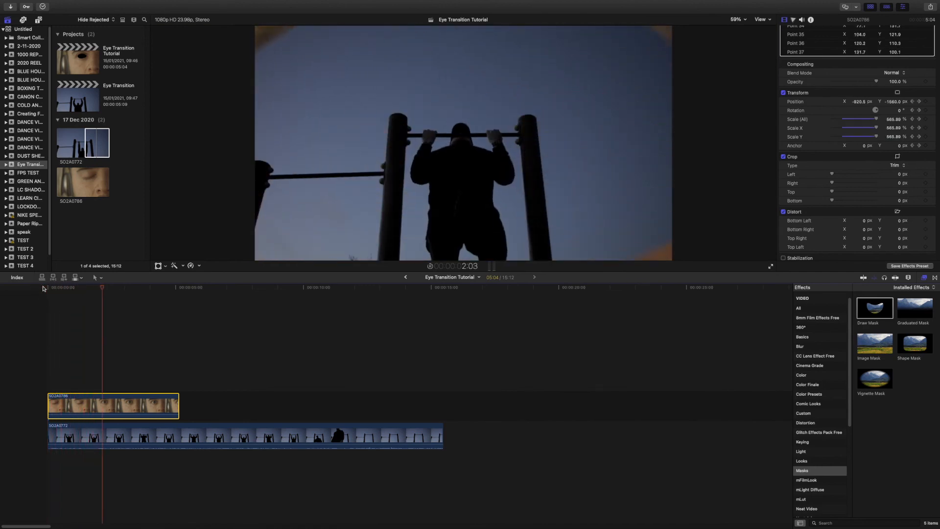
click(80, 288)
drag(79, 287, 99, 288)
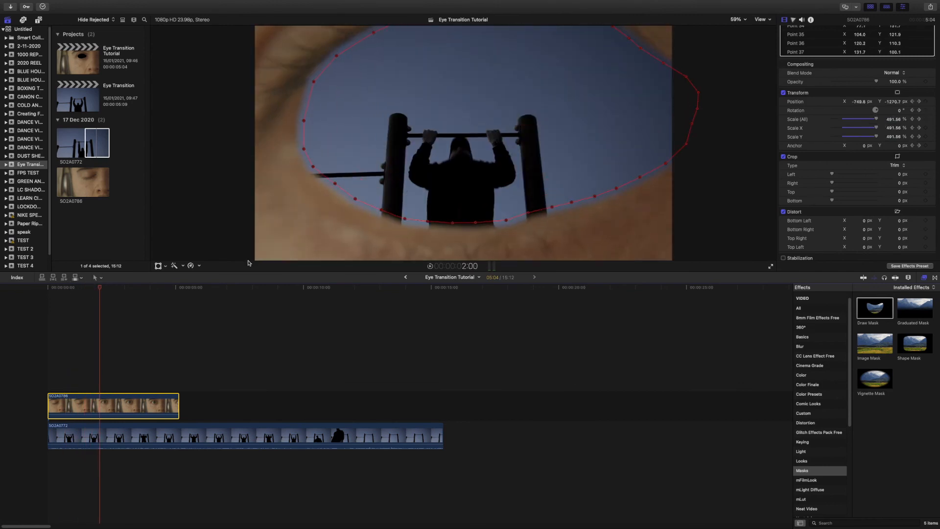
drag(100, 288, 92, 290)
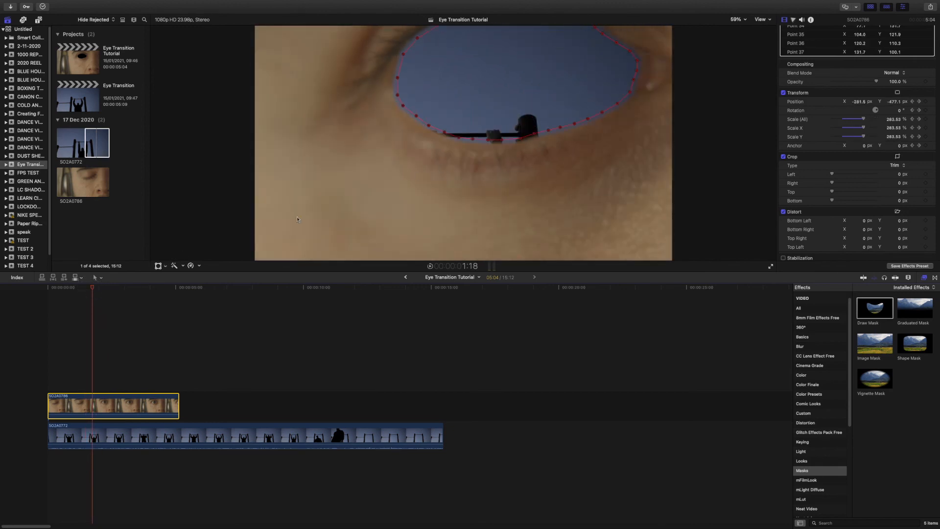
mouse_move(91, 292)
mouse_down()
mouse_move(77, 289)
mouse_move(90, 289)
mouse_up()
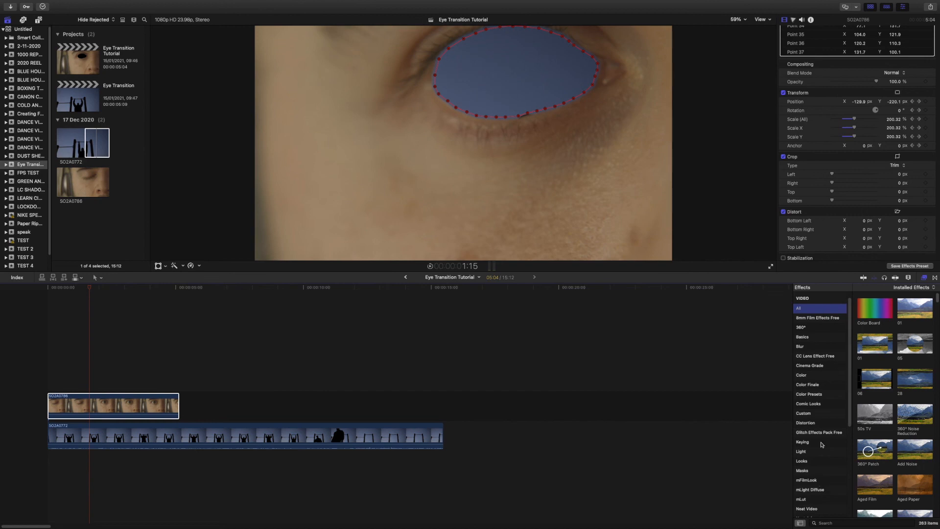
- Apply the Directional blur effect to eye clip SO2A0786 and aim it straight down at an angle of about 270°
click(812, 347)
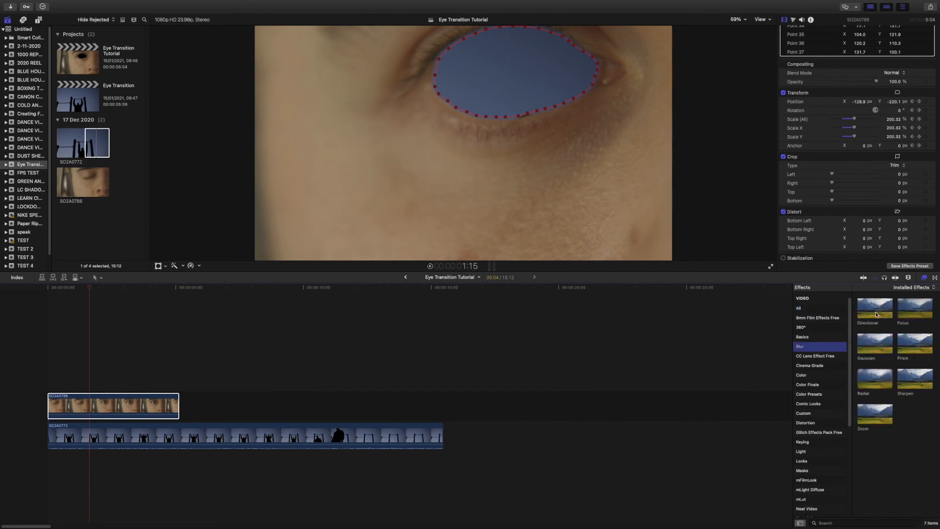
drag(877, 315, 124, 404)
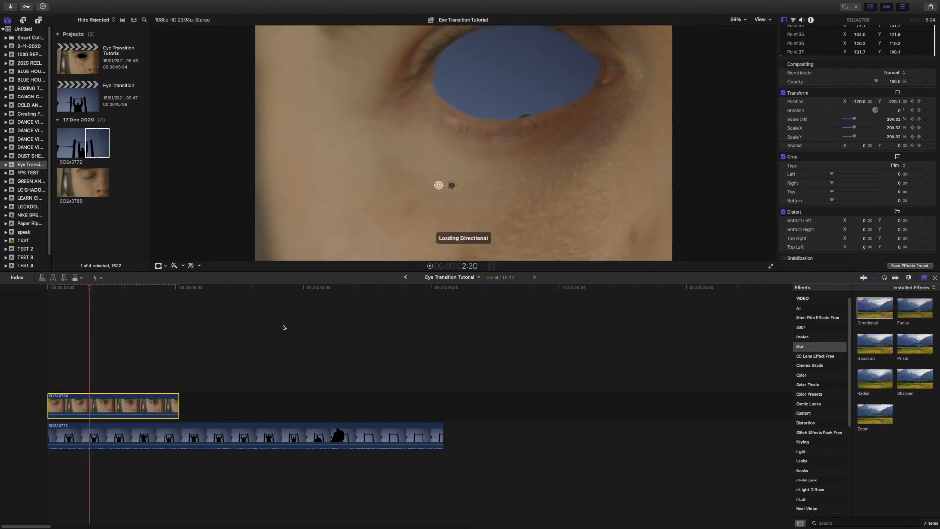
drag(454, 186, 439, 200)
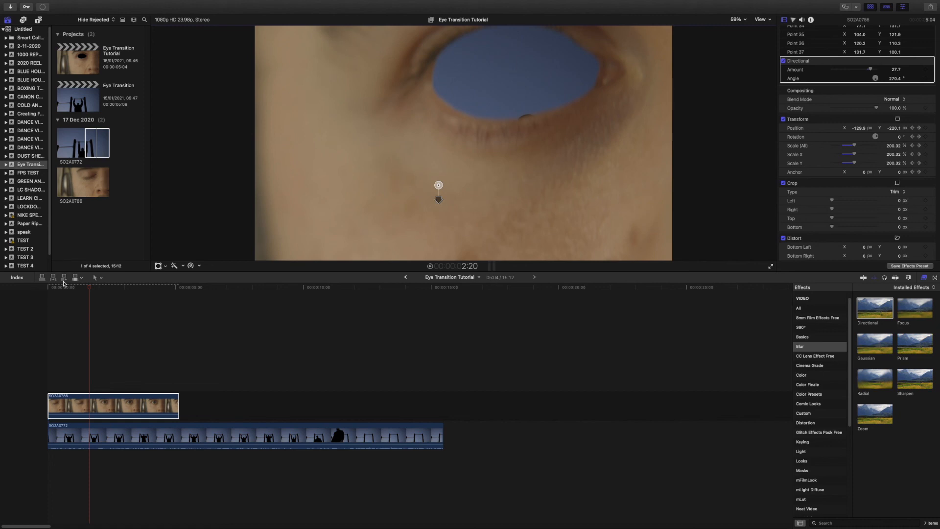
- Keyframe the Directional blur's Amount at 0 on frame 1:12, where the Transform keyframes begin
click(85, 292)
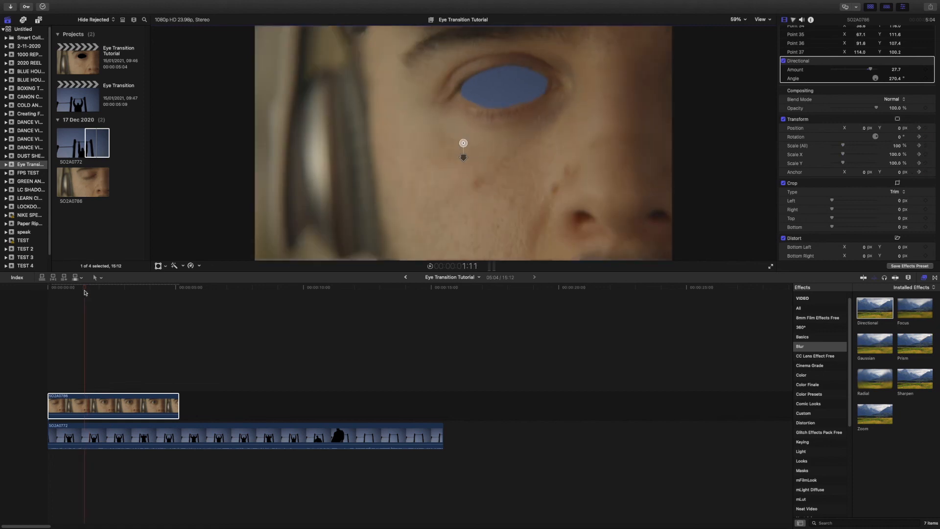
key(Right)
key(Right)
key(Left)
key(Right)
key(Right)
key(Right)
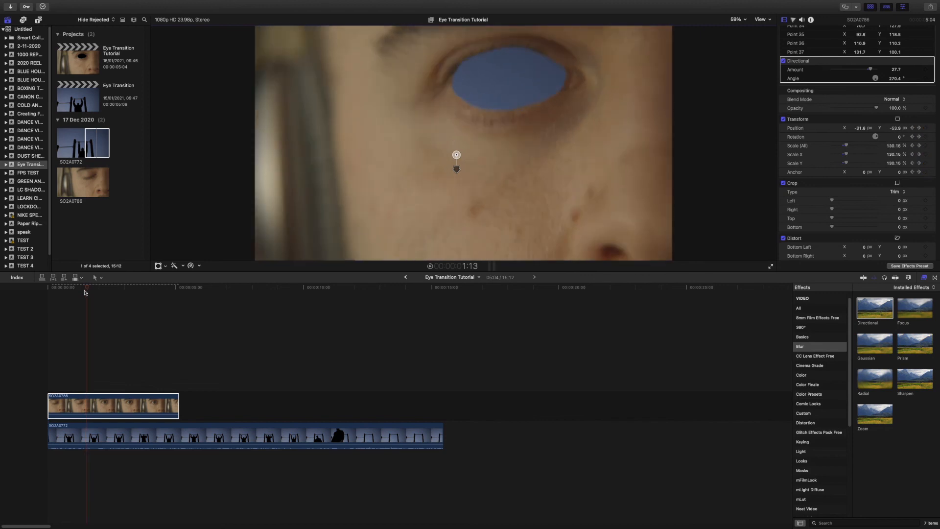
key(Left)
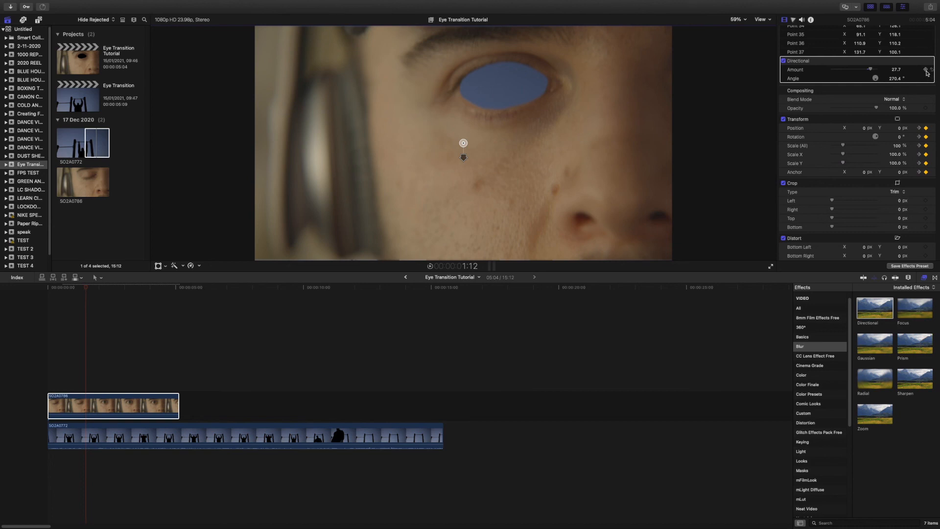
drag(871, 72, 824, 72)
- At frame 1:21, raise the Directional blur's Amount to 32 as a second keyframe
key(Right)
key(Right)
key(Right)
key(Right)
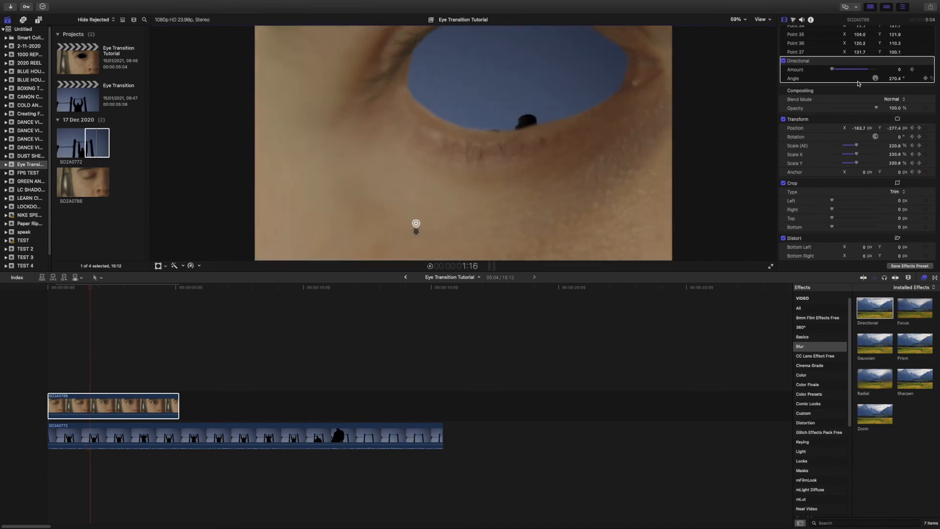
key(Right)
key(Right)
key(Right)
key(Right)
key(Right)
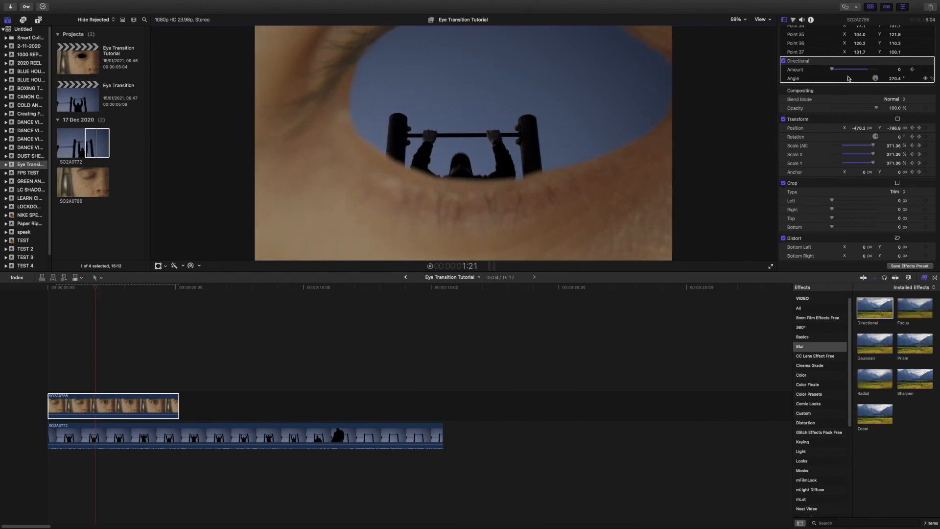
drag(834, 70, 900, 72)
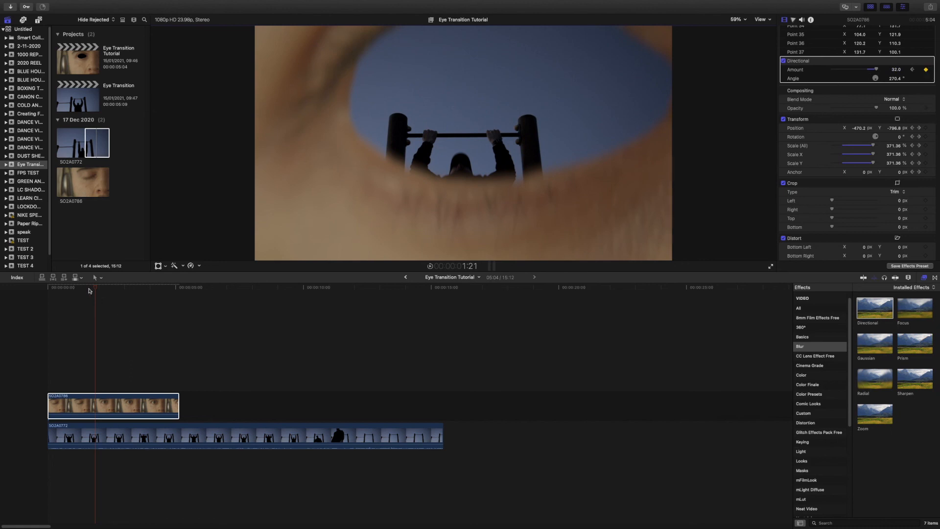
- Play the finished eye transition from the start to review the zoom with its blur, and return near the beginning
drag(93, 288, 48, 289)
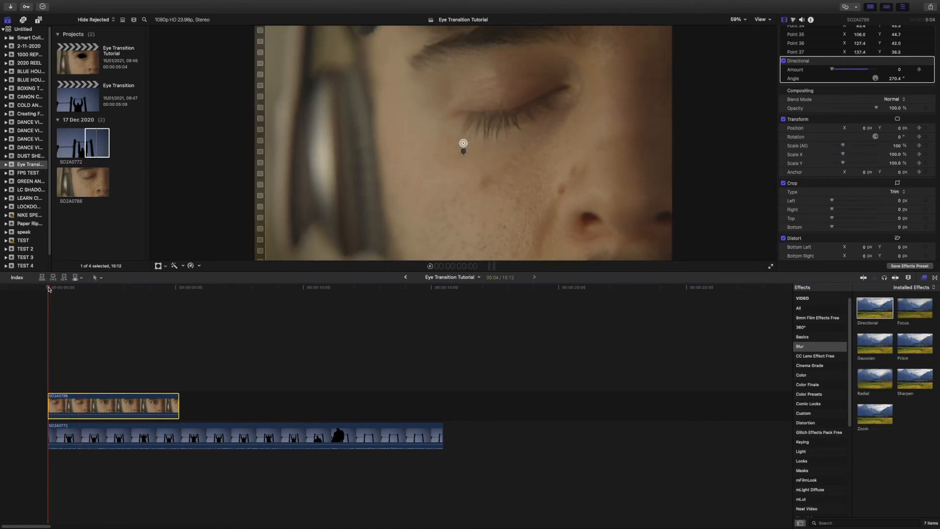
key(space)
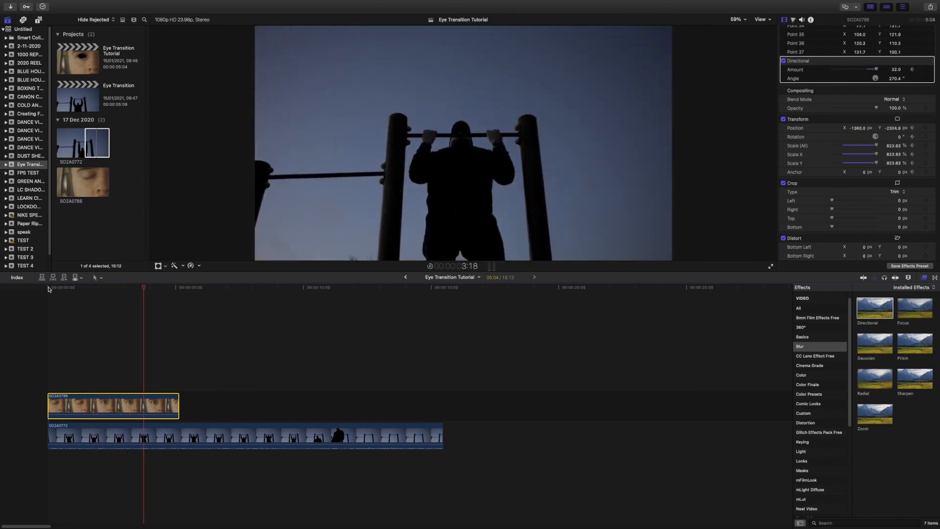
click(78, 289)
drag(78, 289, 52, 286)
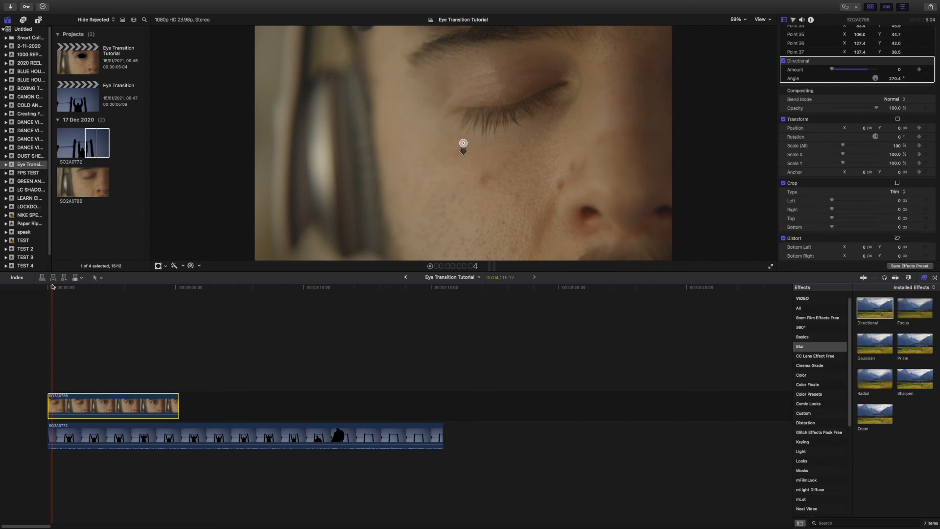